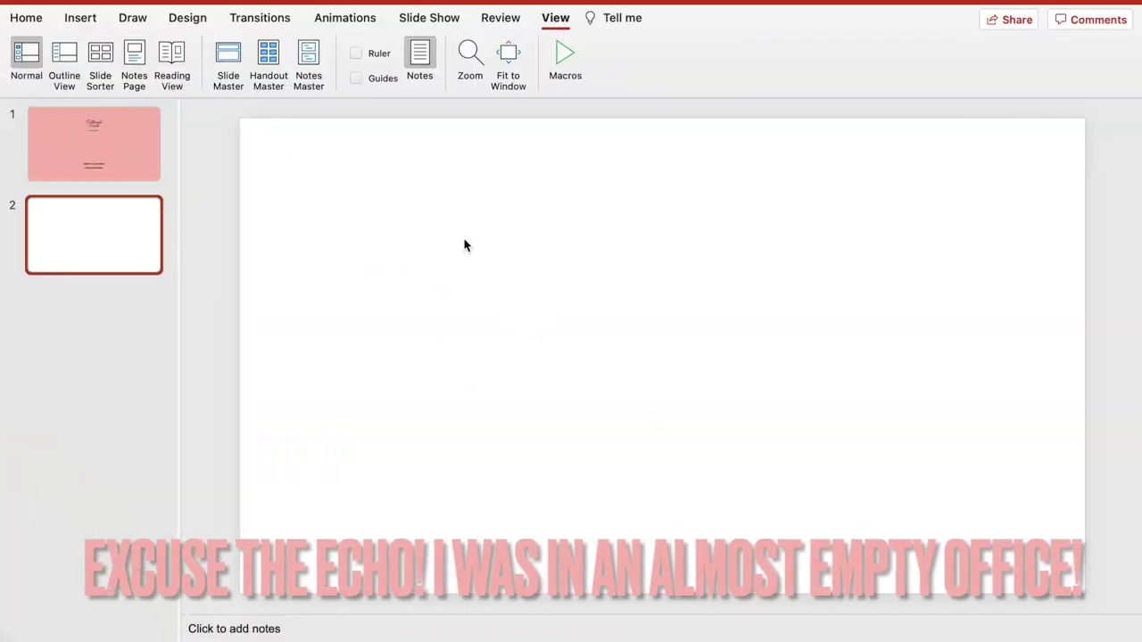
# Step: Show the ruler and guides from the View settings
pyautogui.click(51, 18)
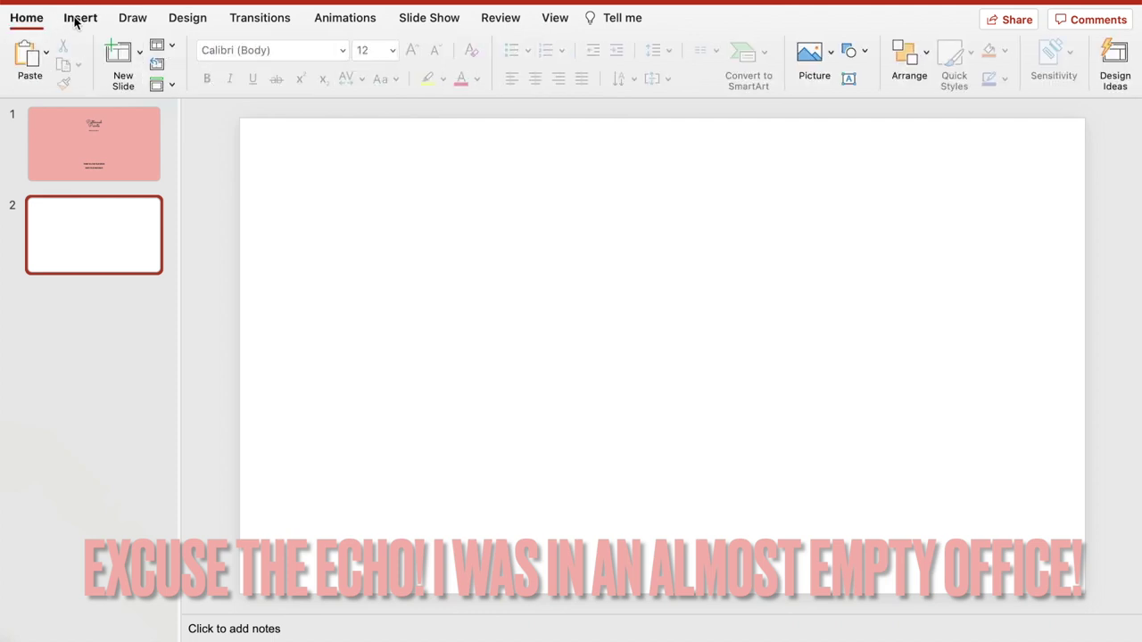
pyautogui.click(79, 20)
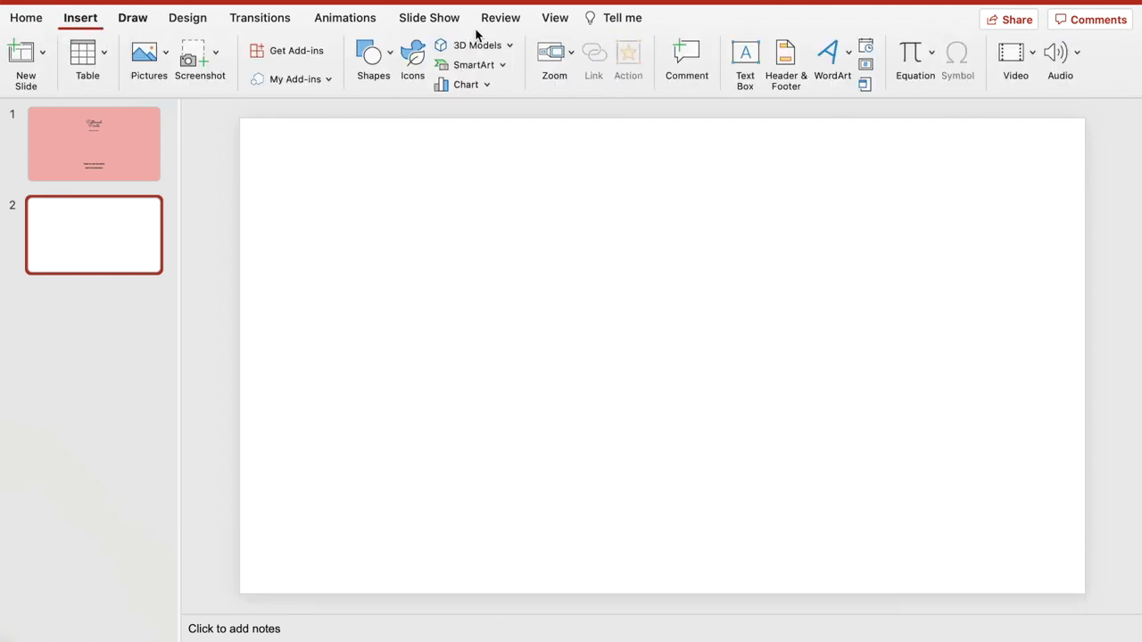
pyautogui.doubleClick(556, 27)
pyautogui.click(556, 27)
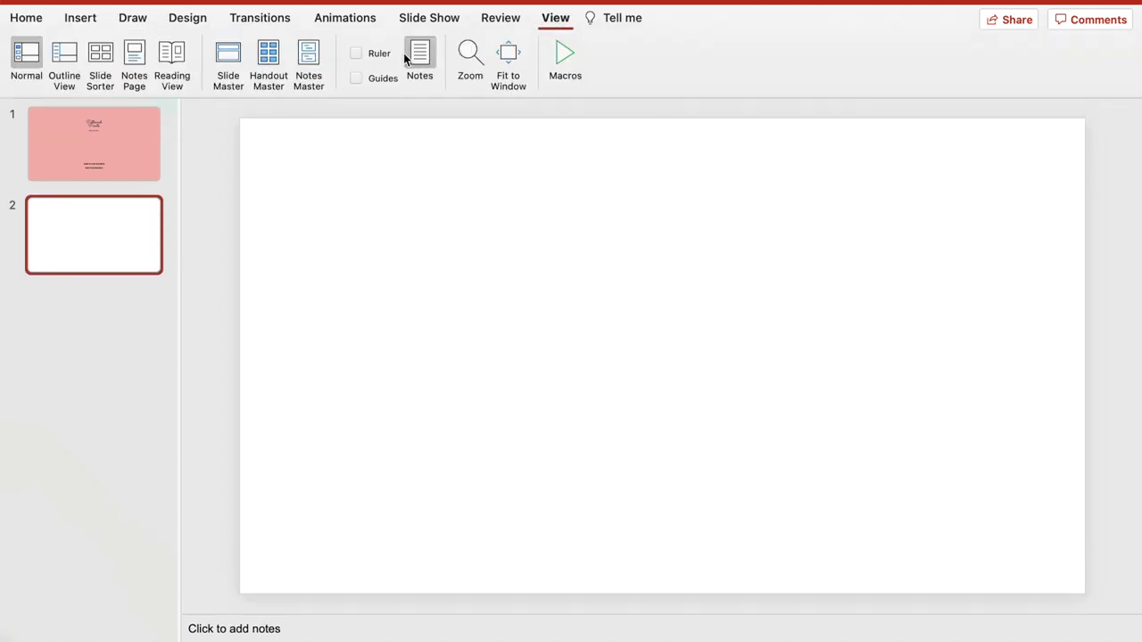
pyautogui.click(357, 55)
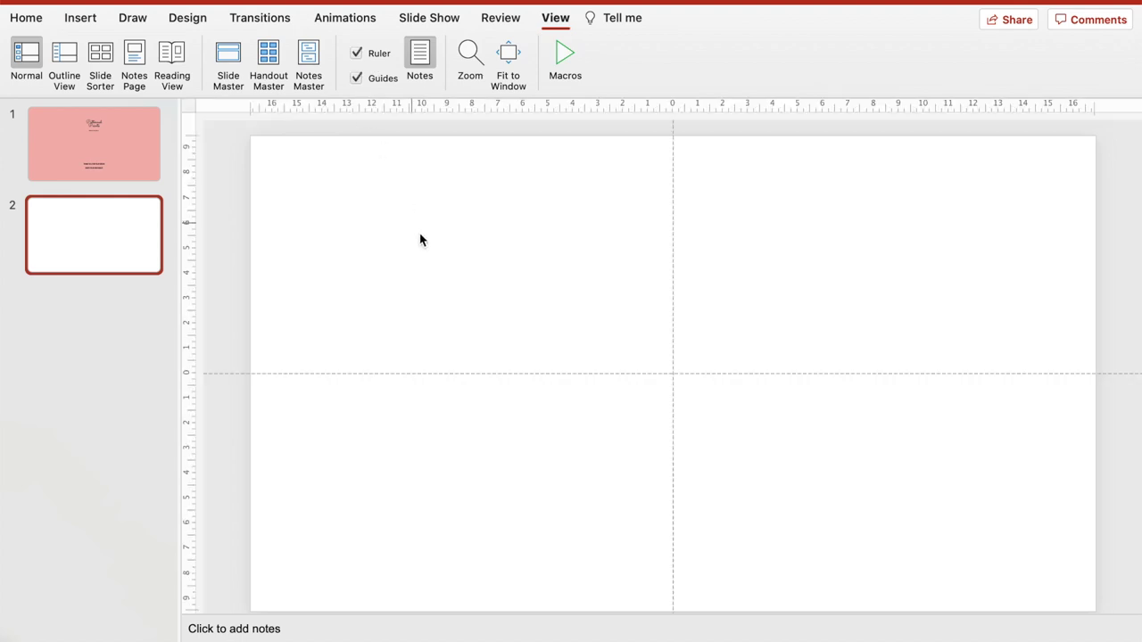
# Step: Fill slide 2's background with the recent pink and check it in the colour wheel
pyautogui.rightClick(380, 228)
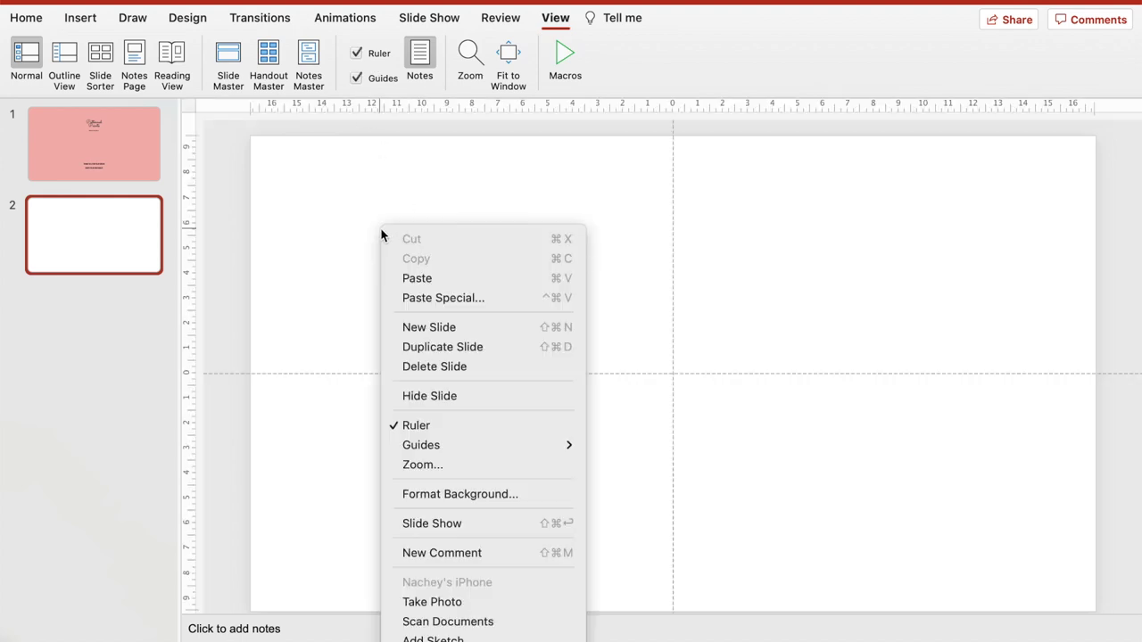
pyautogui.click(491, 495)
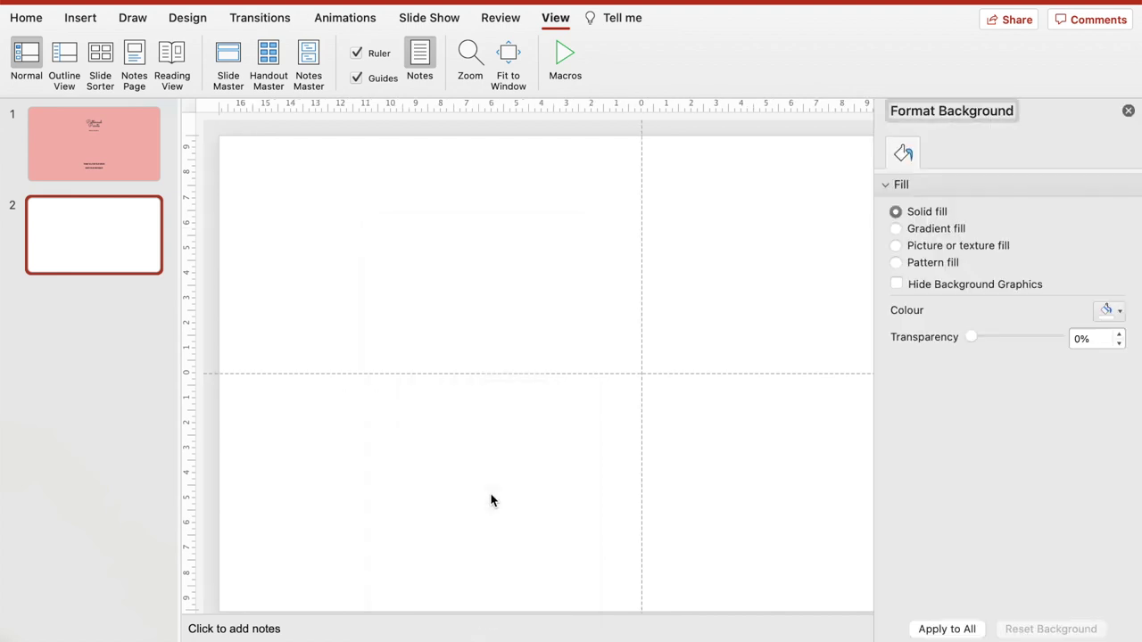
pyautogui.click(1120, 309)
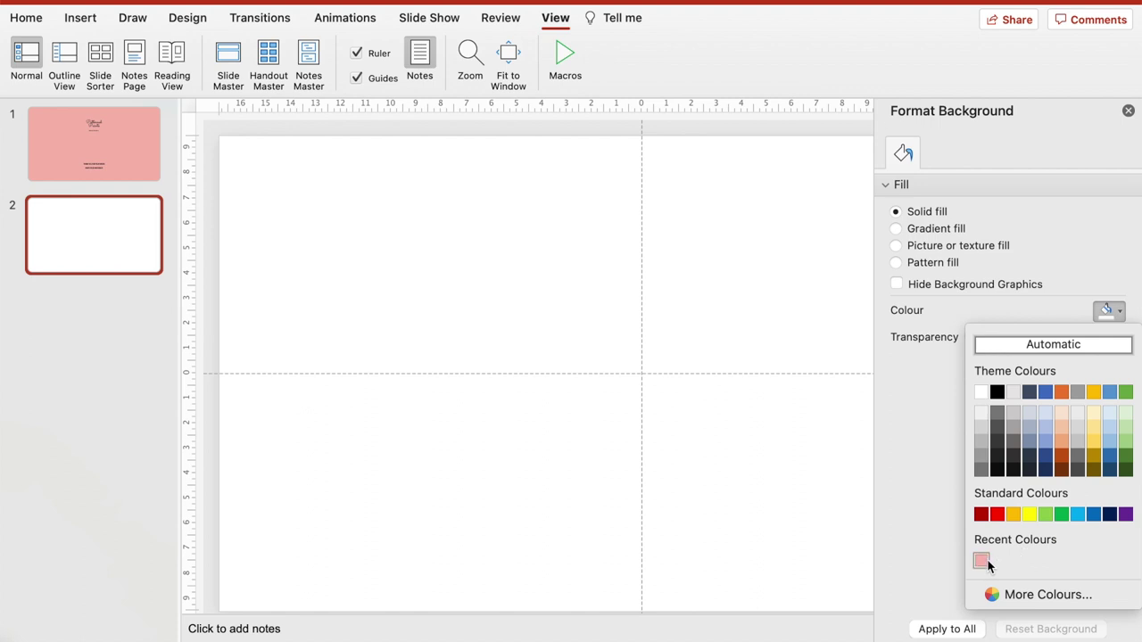
pyautogui.click(981, 560)
pyautogui.click(1120, 311)
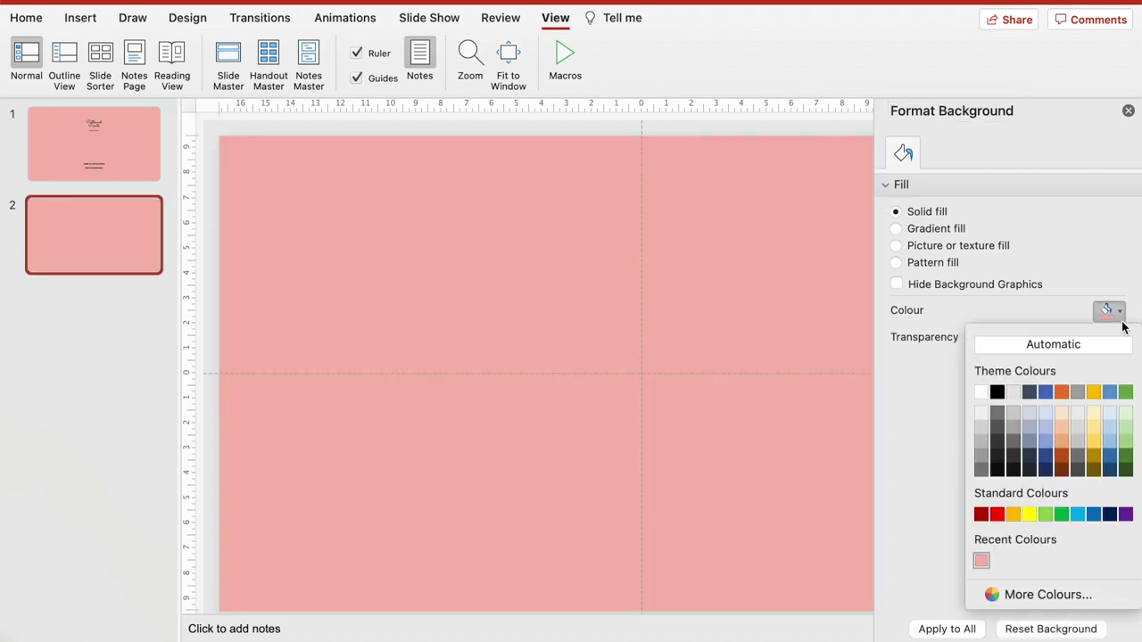
pyautogui.click(1067, 594)
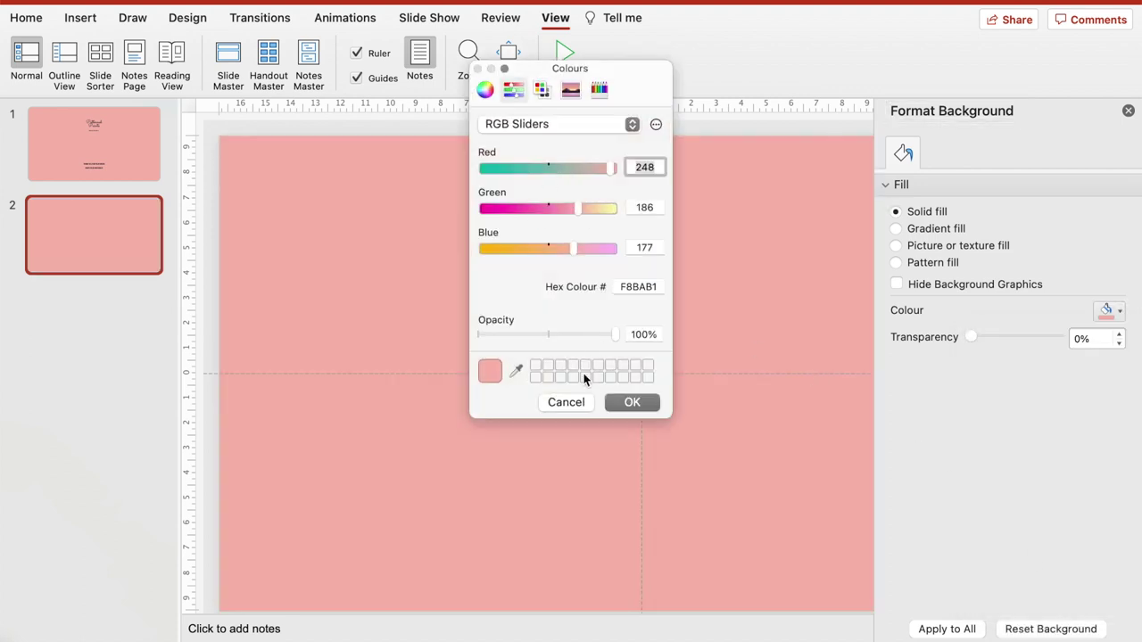
pyautogui.click(486, 90)
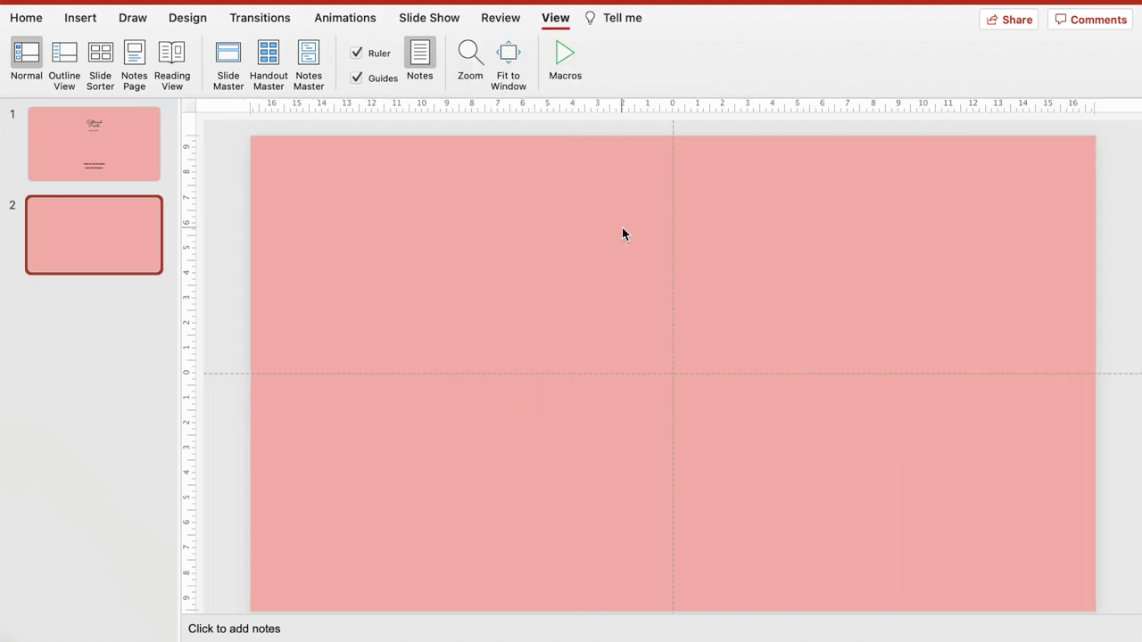
# Step: Paste the Patterned Paints logo and move it to the top centre of slide 2
pyautogui.press('super+v')
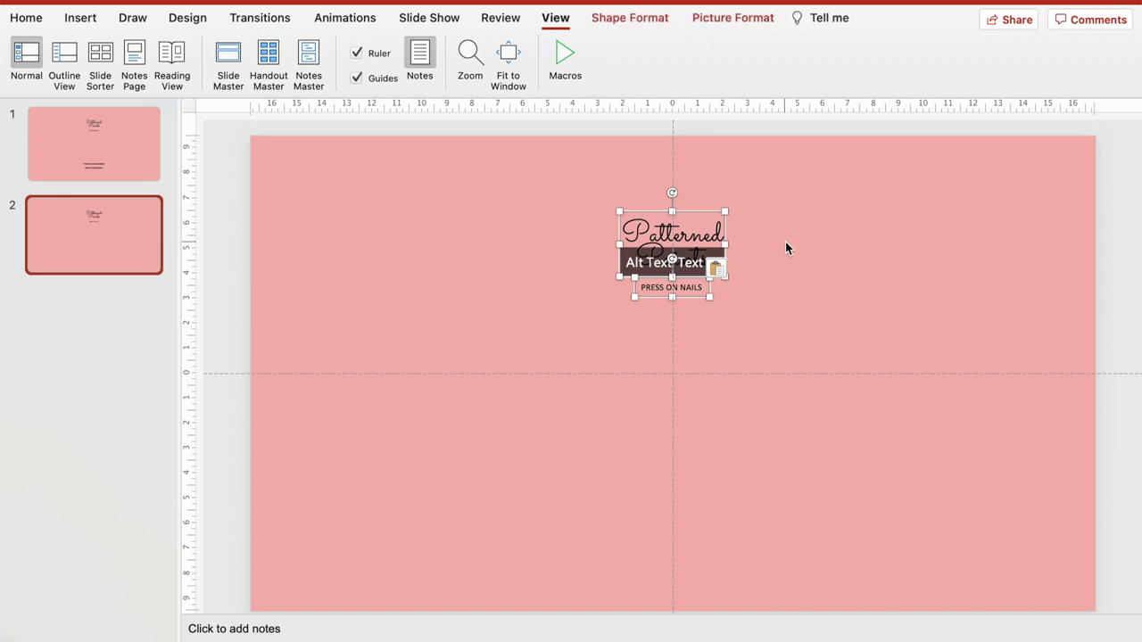
pyautogui.click(786, 242)
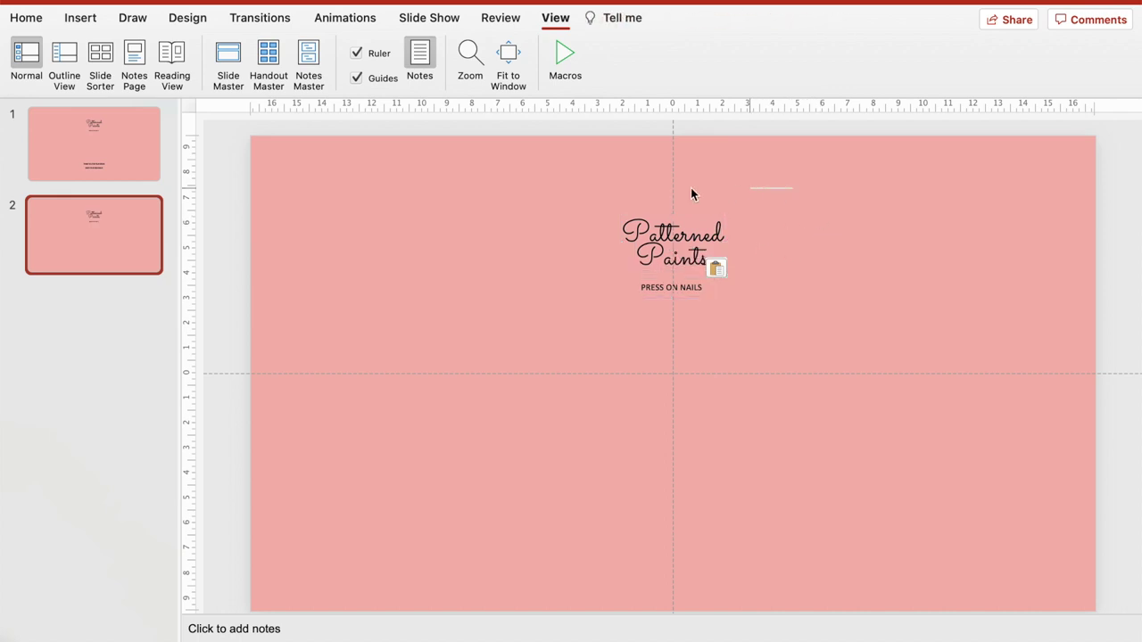
pyautogui.moveTo(690, 193); pyautogui.dragTo(599, 313)
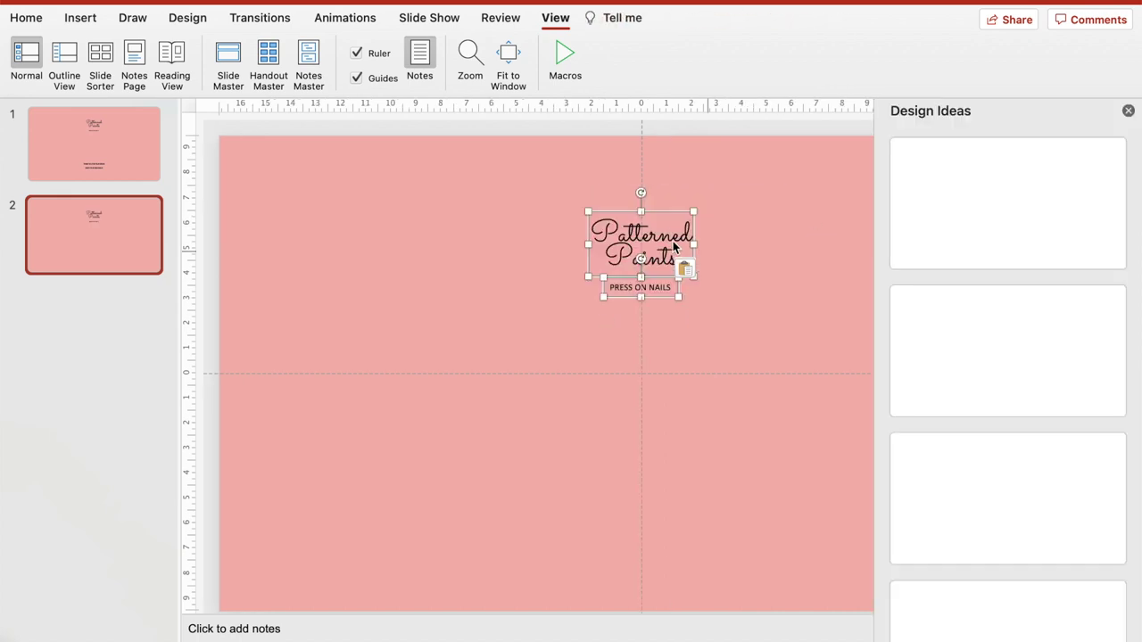
pyautogui.click(1128, 111)
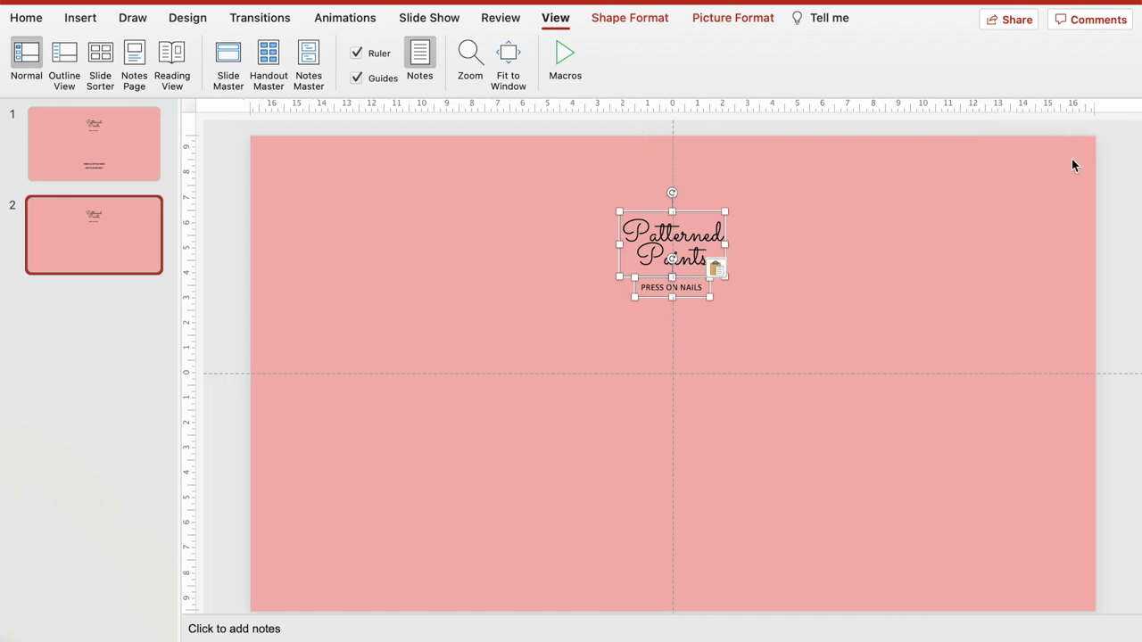
pyautogui.moveTo(683, 237)
pyautogui.mouseDown()
pyautogui.moveTo(660, 249)
pyautogui.moveTo(635, 244)
pyautogui.moveTo(674, 233)
pyautogui.moveTo(671, 183)
pyautogui.moveTo(684, 232)
pyautogui.mouseUp()
pyautogui.click(645, 504)
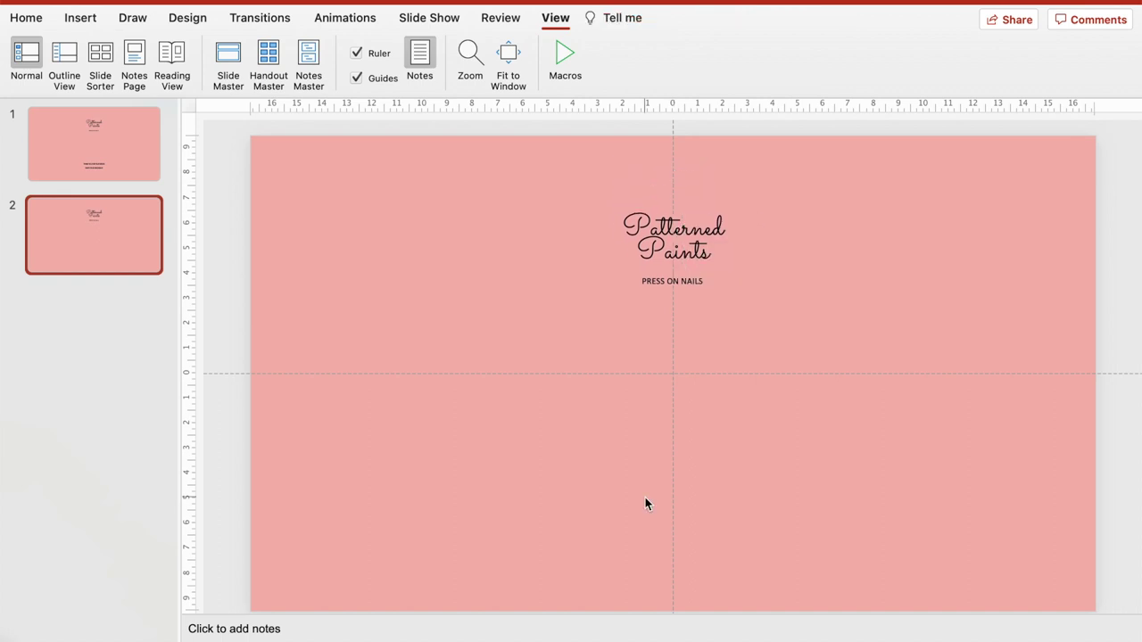
# Step: Paste the thank-you text box and position it at the bottom centre
pyautogui.write('THANK YOU FOR YOUR ORDER ENJOY YOUR NEW NAILS!')
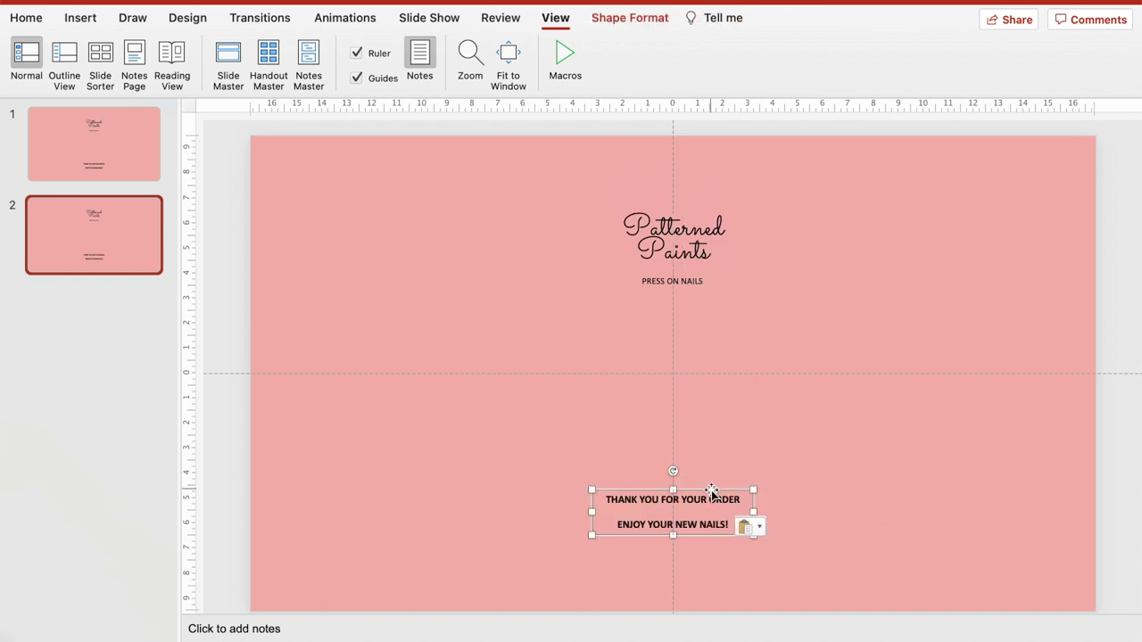
pyautogui.moveTo(711, 489)
pyautogui.mouseDown()
pyautogui.moveTo(710, 513)
pyautogui.moveTo(709, 488)
pyautogui.moveTo(694, 486)
pyautogui.moveTo(694, 522)
pyautogui.moveTo(697, 481)
pyautogui.moveTo(713, 479)
pyautogui.mouseUp()
pyautogui.press('Escape')
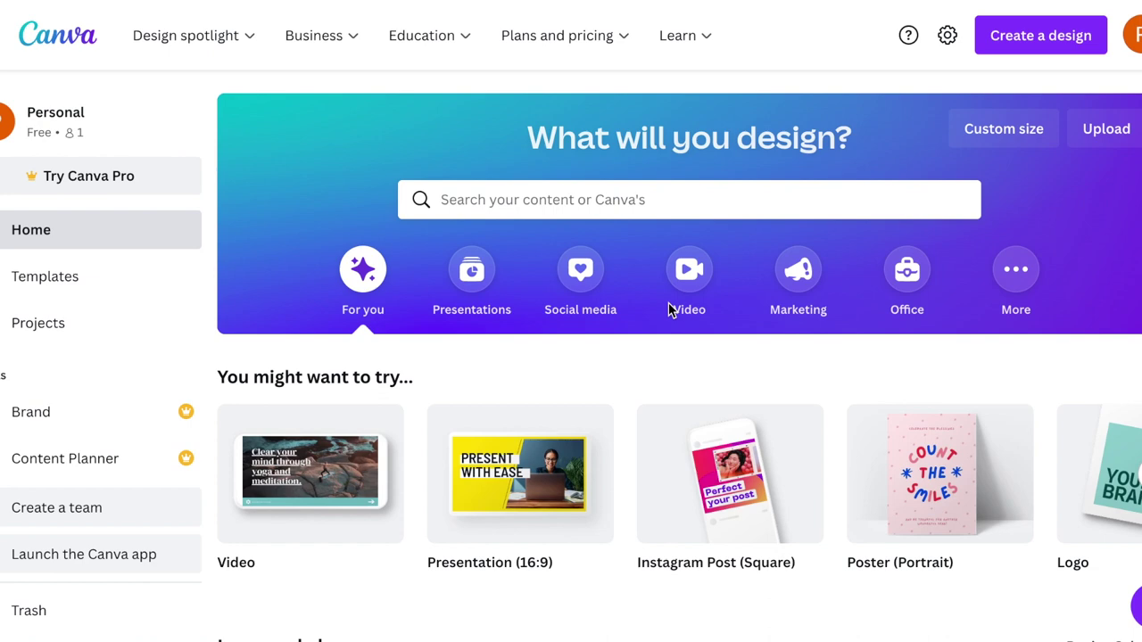
# Step: Search for 'a6 card' templates and open the teal watercolour template
pyautogui.click(705, 190)
pyautogui.write('a6 car')
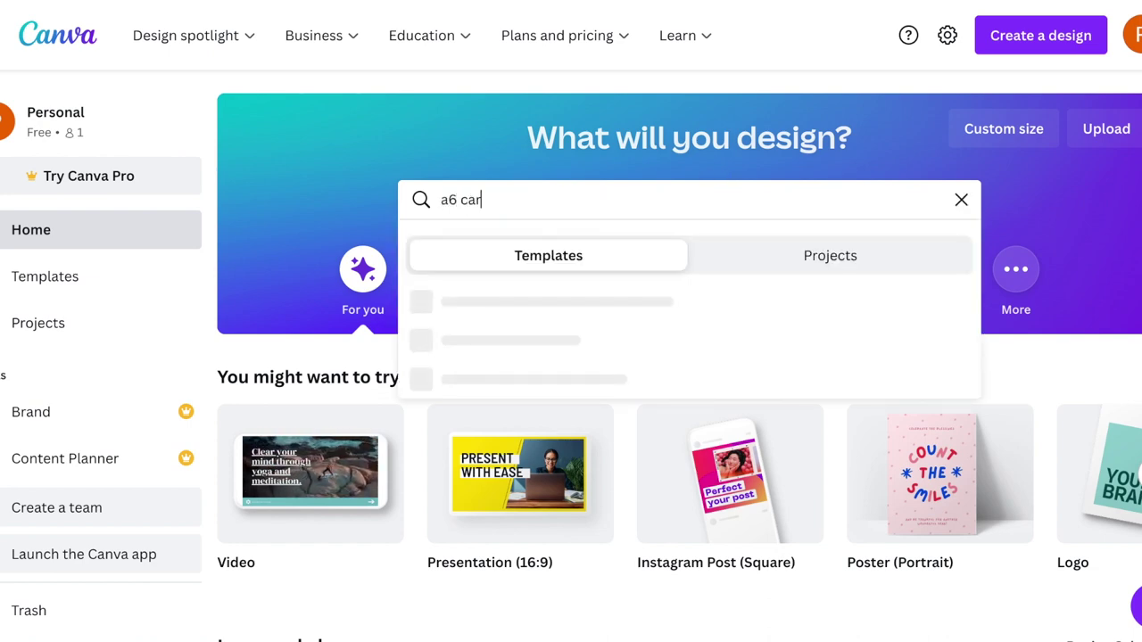
pyautogui.write('d')
pyautogui.press('Return')
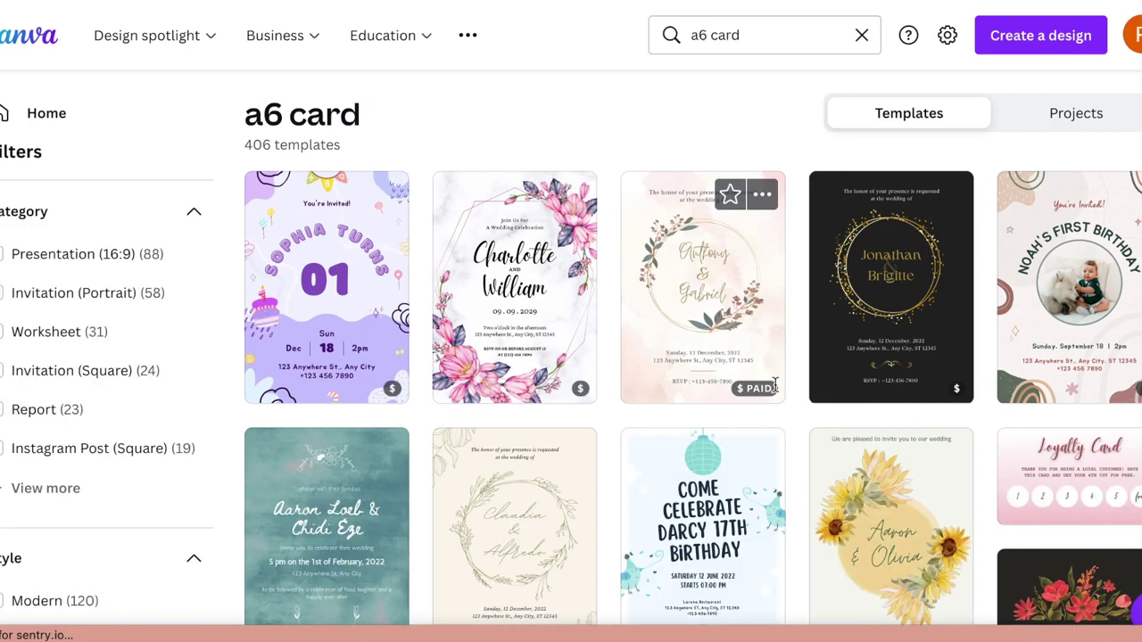
pyautogui.scroll(-3, 774, 385)
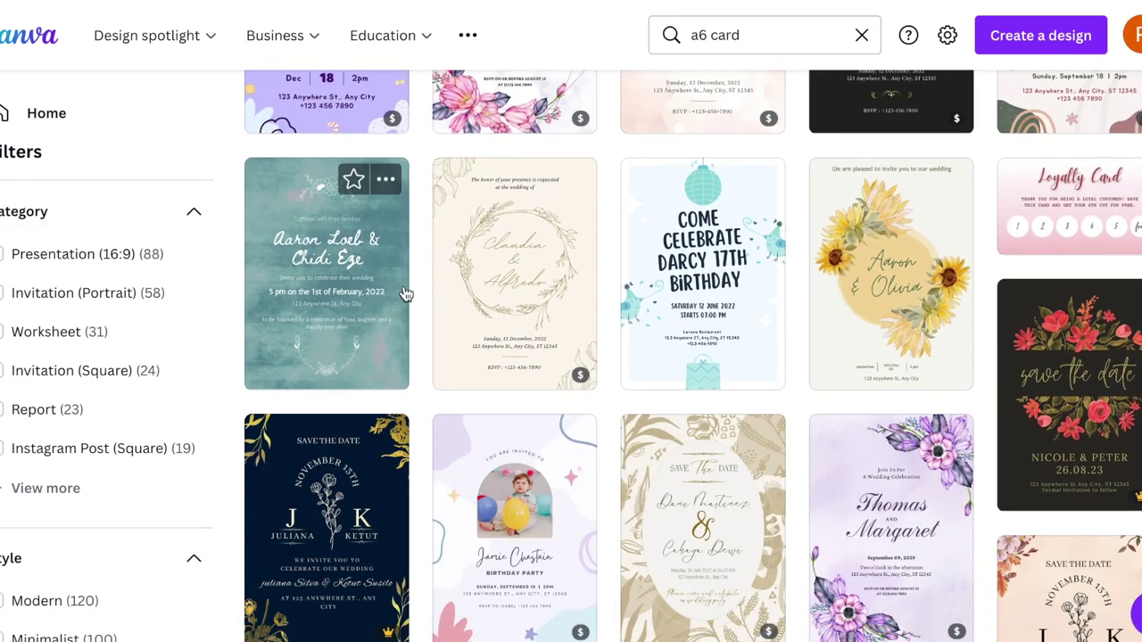
pyautogui.click(404, 294)
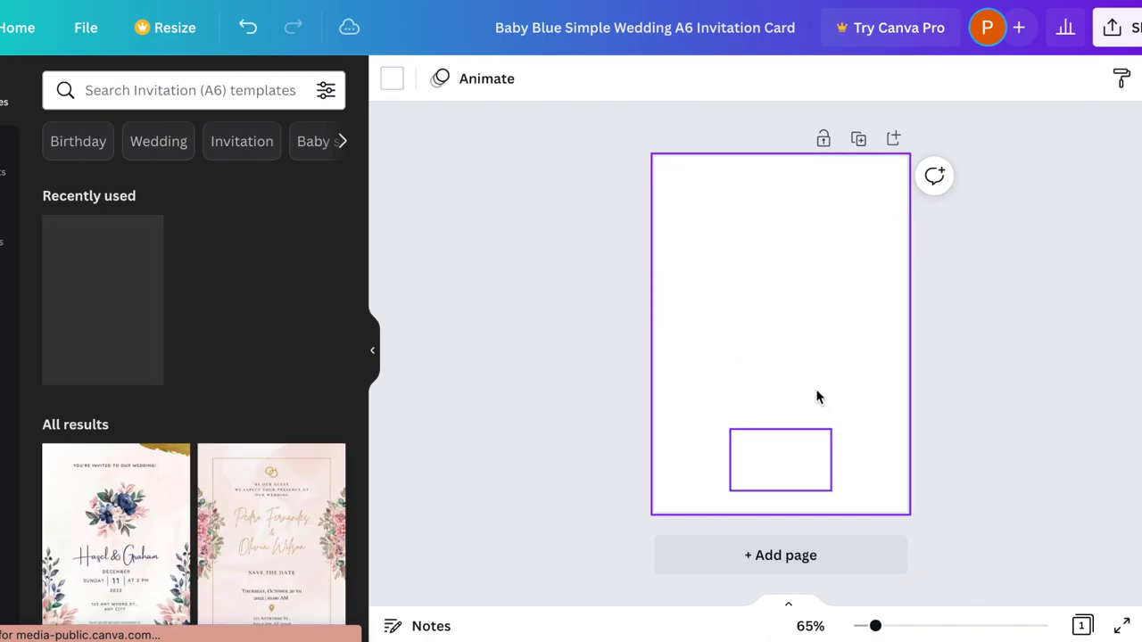
# Step: Delete all the template's elements and set the page background to hex f8baba
pyautogui.moveTo(863, 173); pyautogui.dragTo(692, 523)
pyautogui.press('Delete')
pyautogui.click(809, 192)
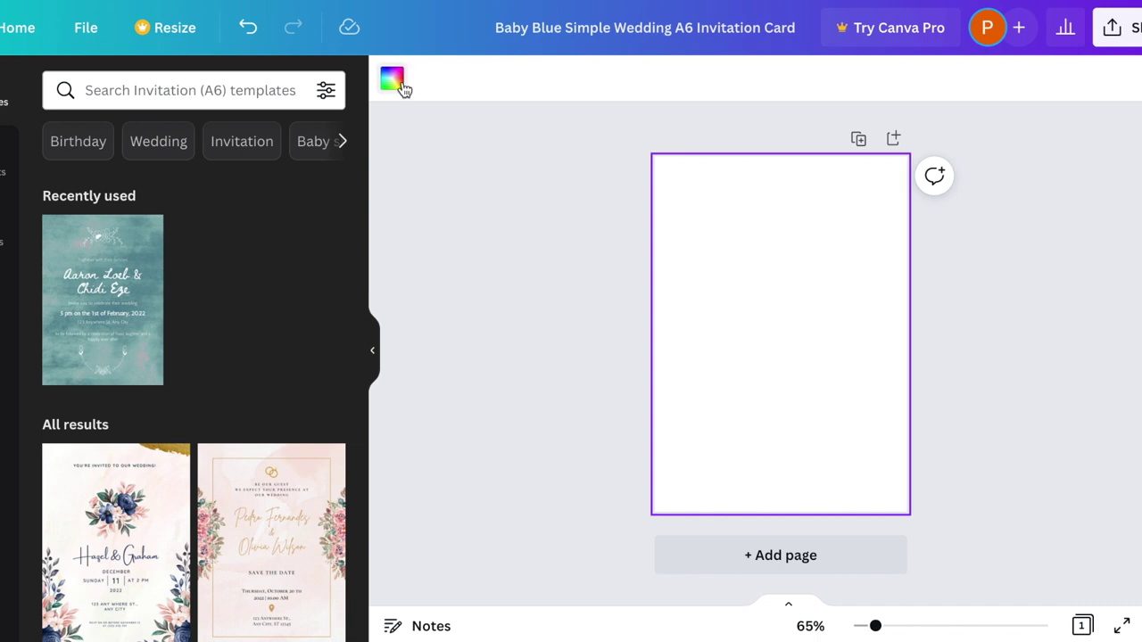
pyautogui.click(397, 82)
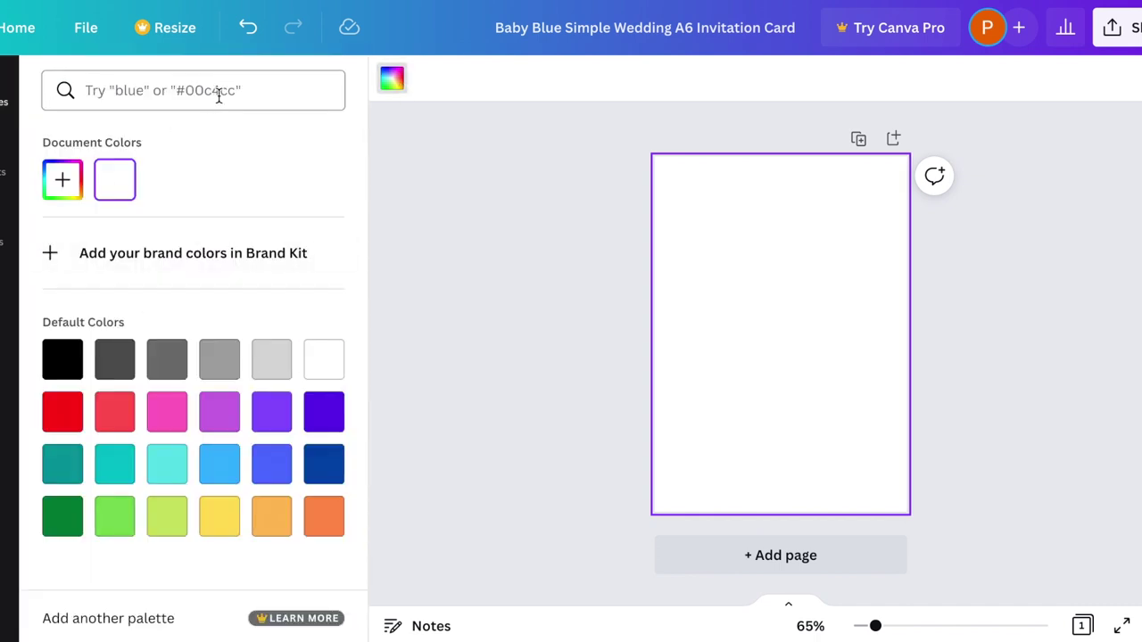
pyautogui.write('f8ab')
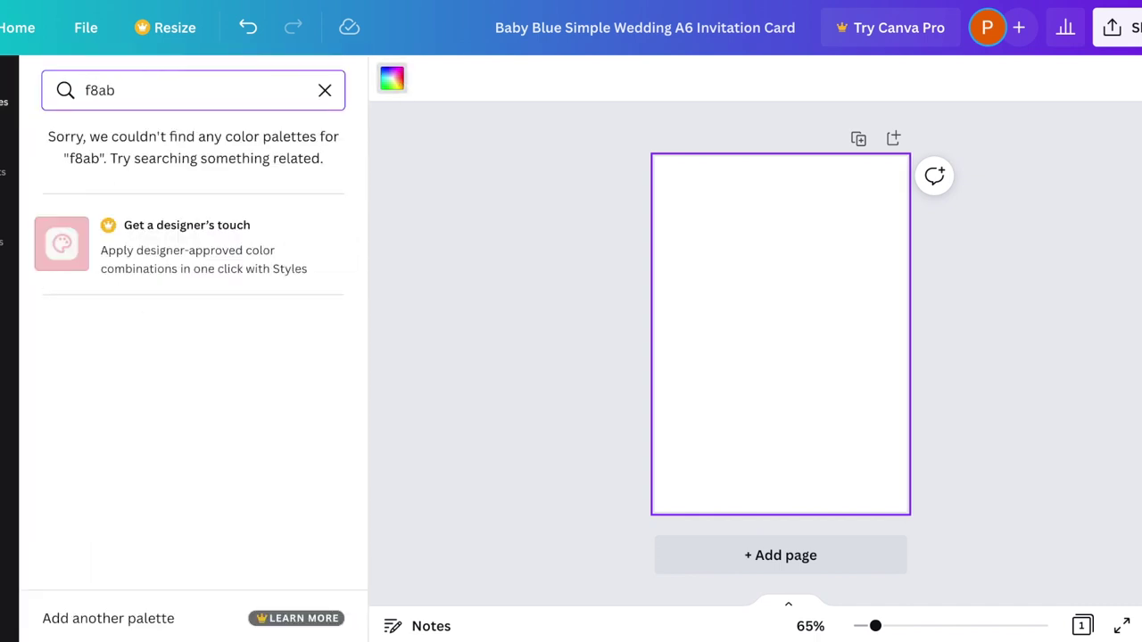
pyautogui.press('BackSpace')
pyautogui.press('BackSpace')
pyautogui.write('baba')
pyautogui.press('Escape')
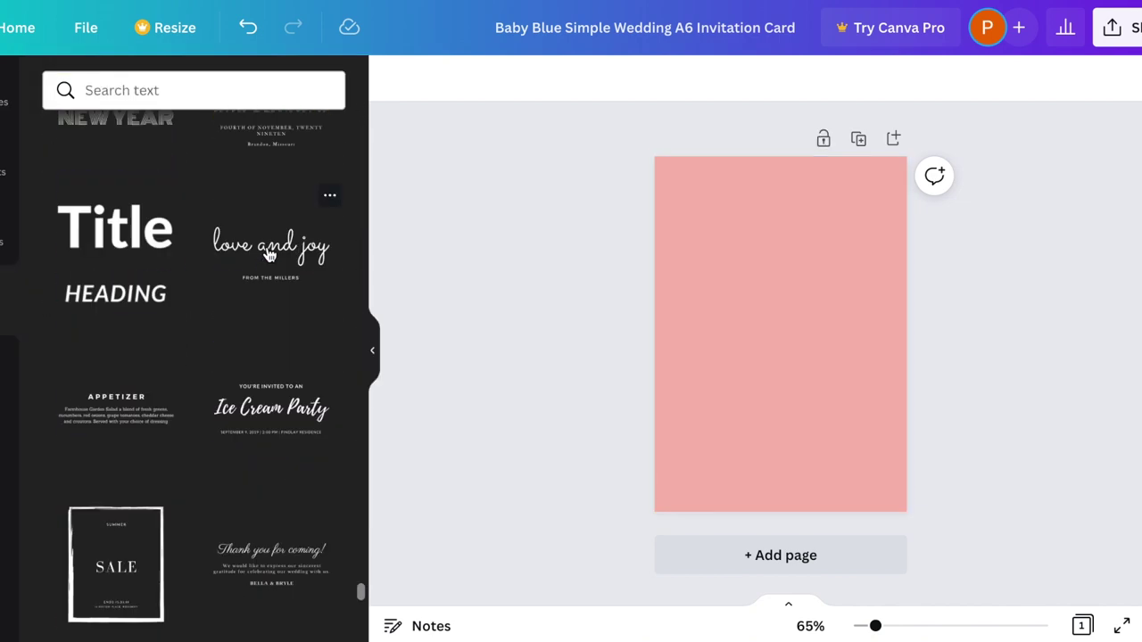
# Step: Add the 'love and joy' text combination and retype it as 'Patterned Paints' / 'PRESS ON NAILS'
pyautogui.click(269, 256)
pyautogui.doubleClick(845, 331)
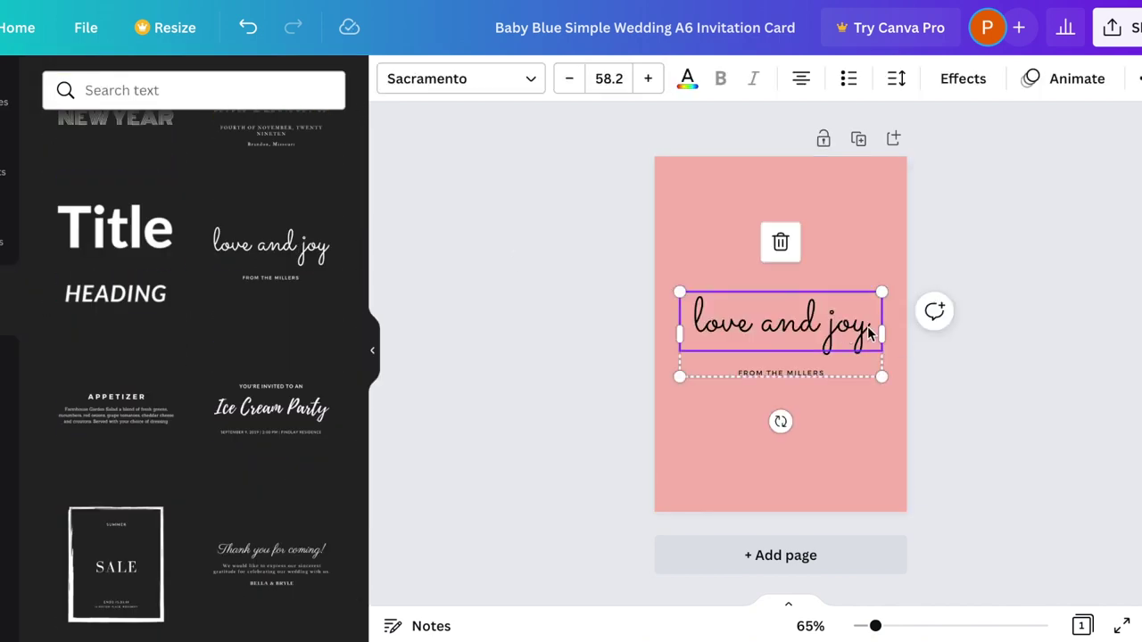
pyautogui.write('P')
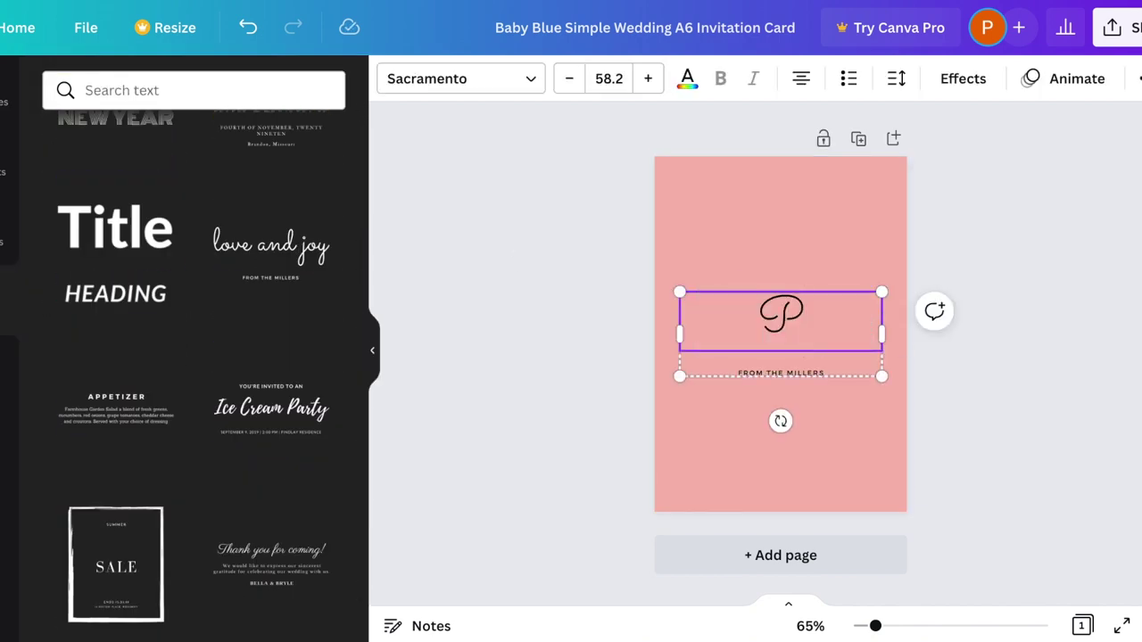
pyautogui.write('atterned')
pyautogui.press('Return')
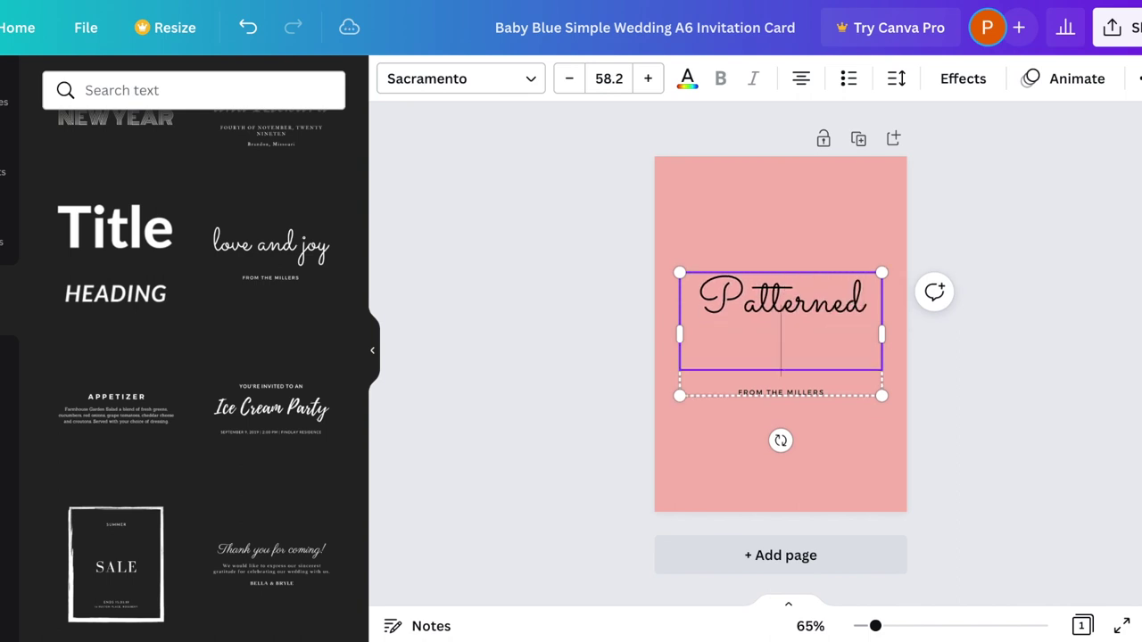
pyautogui.write('Paints')
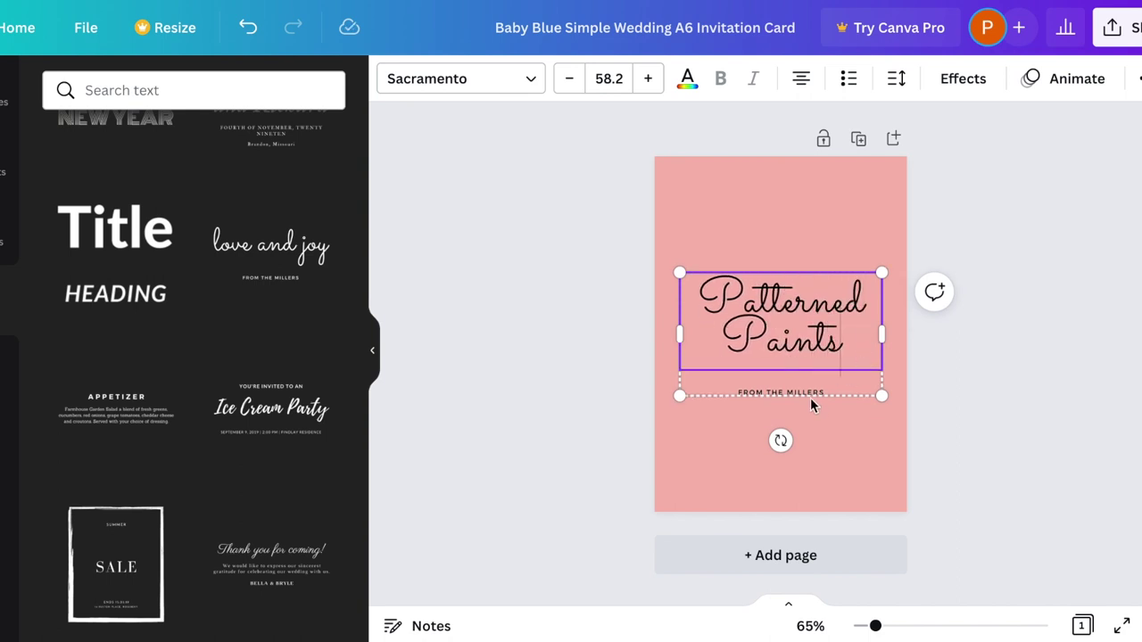
pyautogui.doubleClick(811, 398)
pyautogui.write('PRESS ON NAIL')
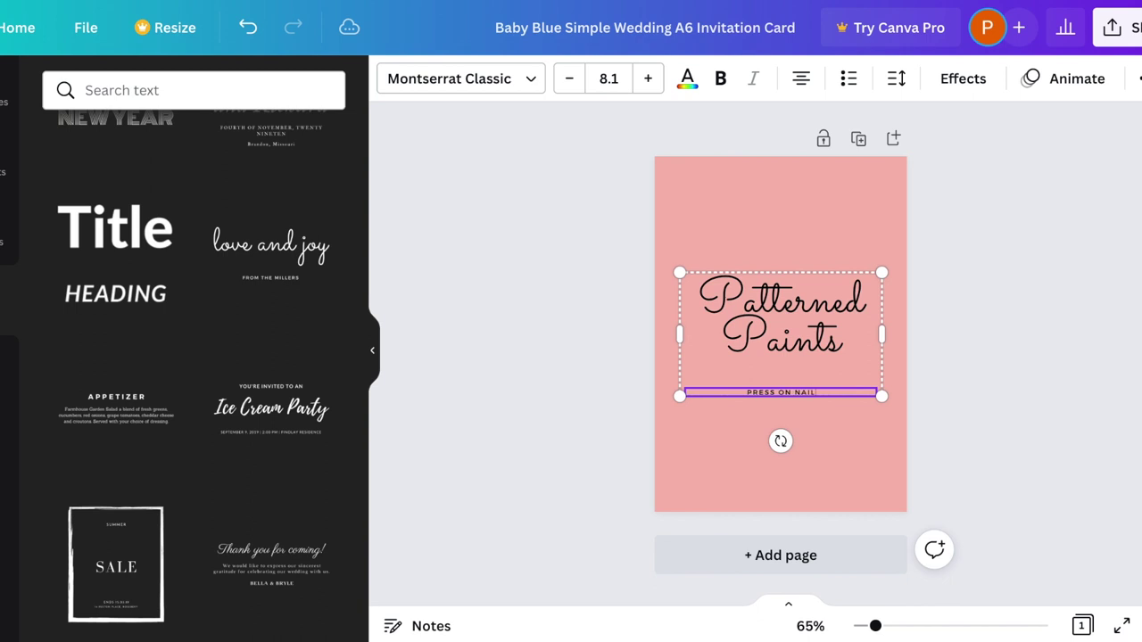
# Step: Shrink the heading group, move it to the card's top, and add a subheading text box
pyautogui.moveTo(870, 356); pyautogui.dragTo(816, 349)
pyautogui.moveTo(747, 304); pyautogui.dragTo(792, 198)
pyautogui.click(789, 245)
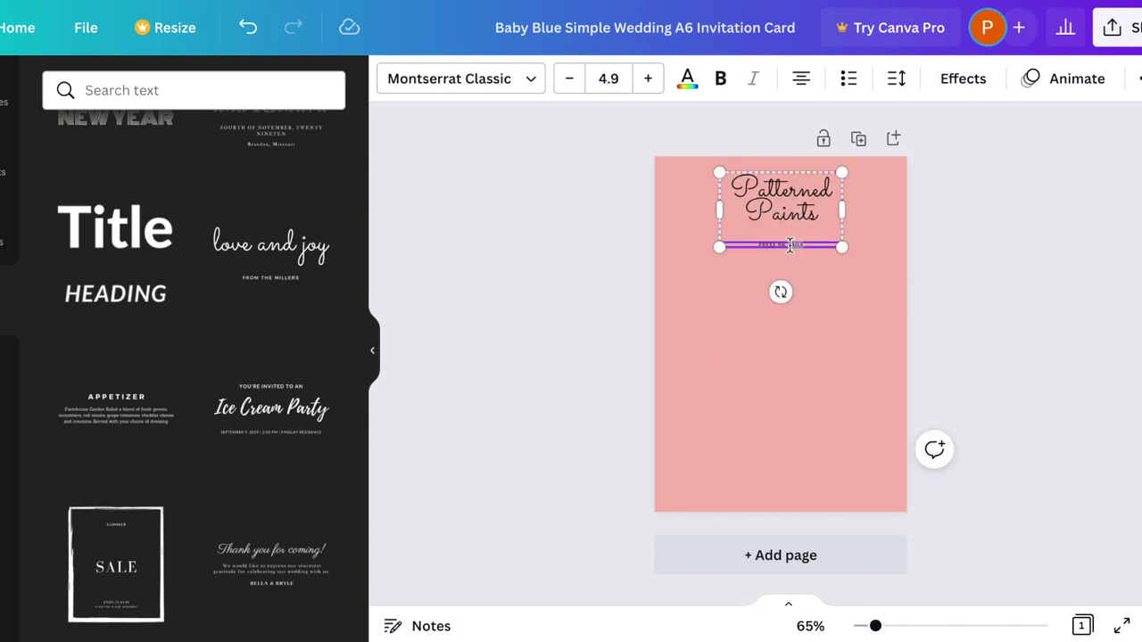
pyautogui.click(1026, 273)
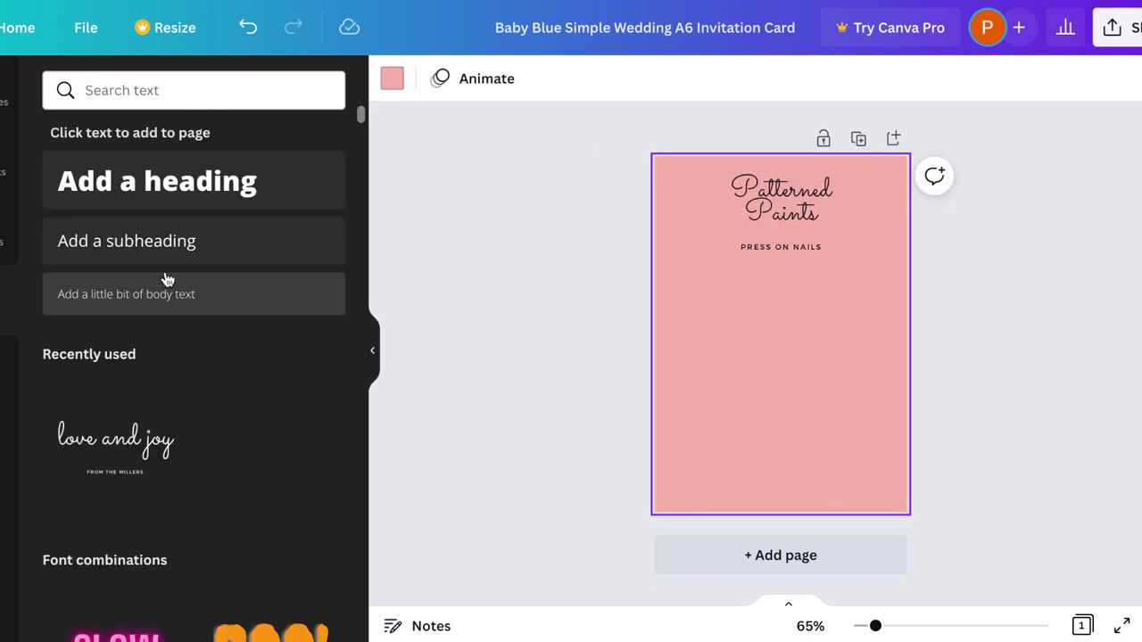
pyautogui.click(122, 245)
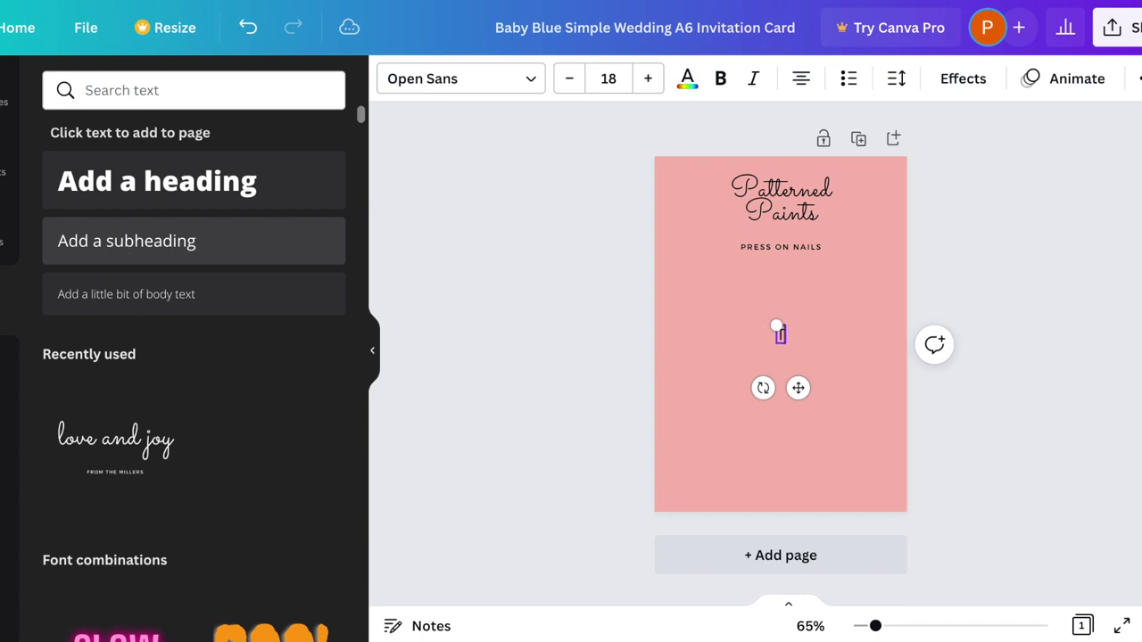
# Step: Type 'THANK YOU FOR YOUR ORDER' / 'ENJOY YOUR NEW NAILS!', move it to the bottom, and bold it
pyautogui.write('THANK YOU FOR YOUR ORDER')
pyautogui.press('Return')
pyautogui.press('Return')
pyautogui.write('ENJOY YOUR NEW NAILS!')
pyautogui.moveTo(826, 355); pyautogui.dragTo(826, 471)
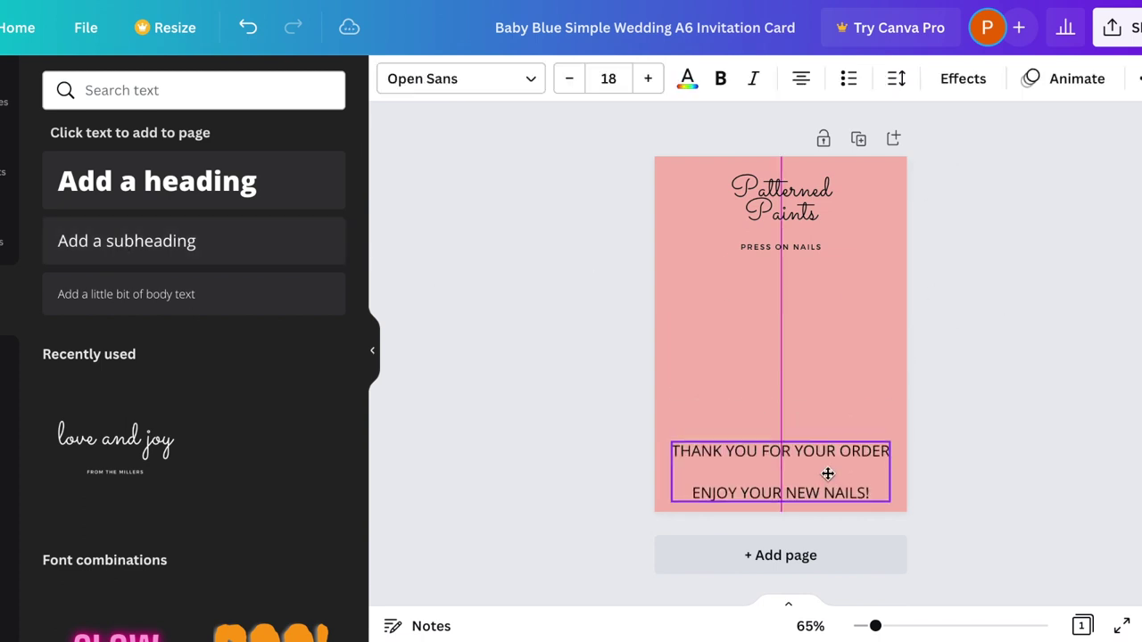
pyautogui.click(781, 468)
pyautogui.hotkey('ctrl', 'b')
pyautogui.click(824, 438)
pyautogui.click(1055, 293)
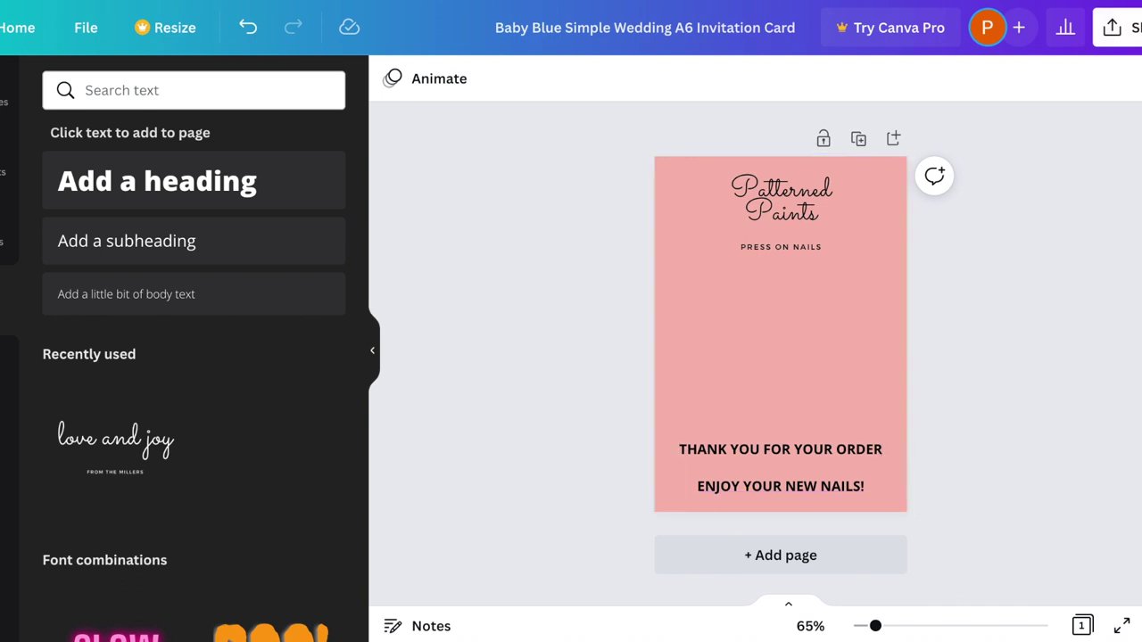
# Step: Download the card as a PNG image
pyautogui.click(1115, 27)
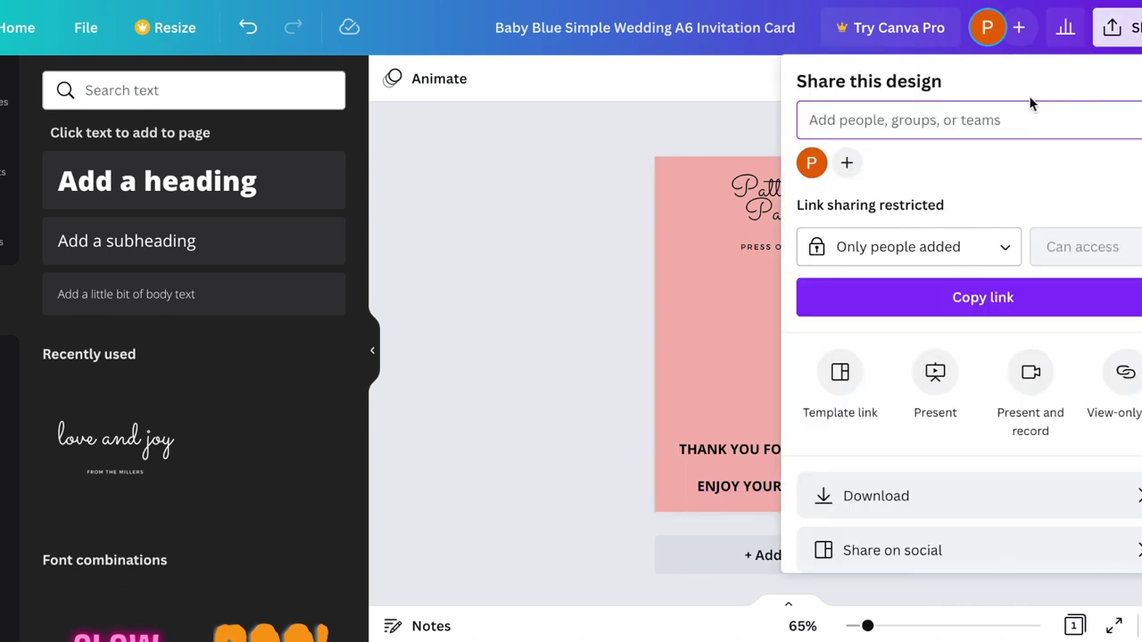
pyautogui.click(974, 499)
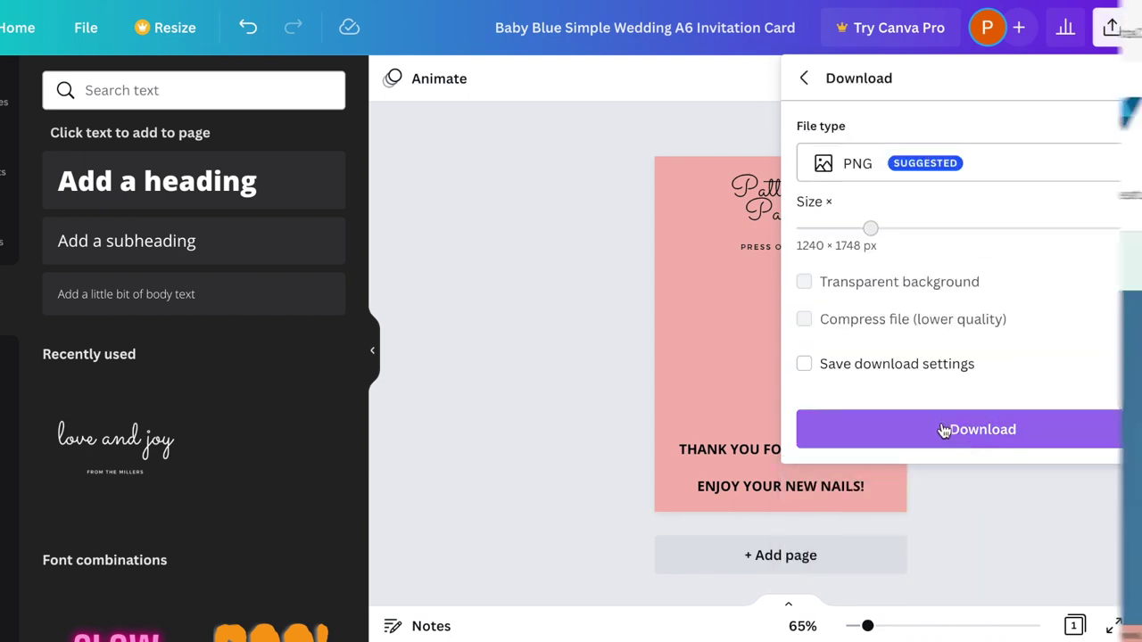
pyautogui.click(943, 429)
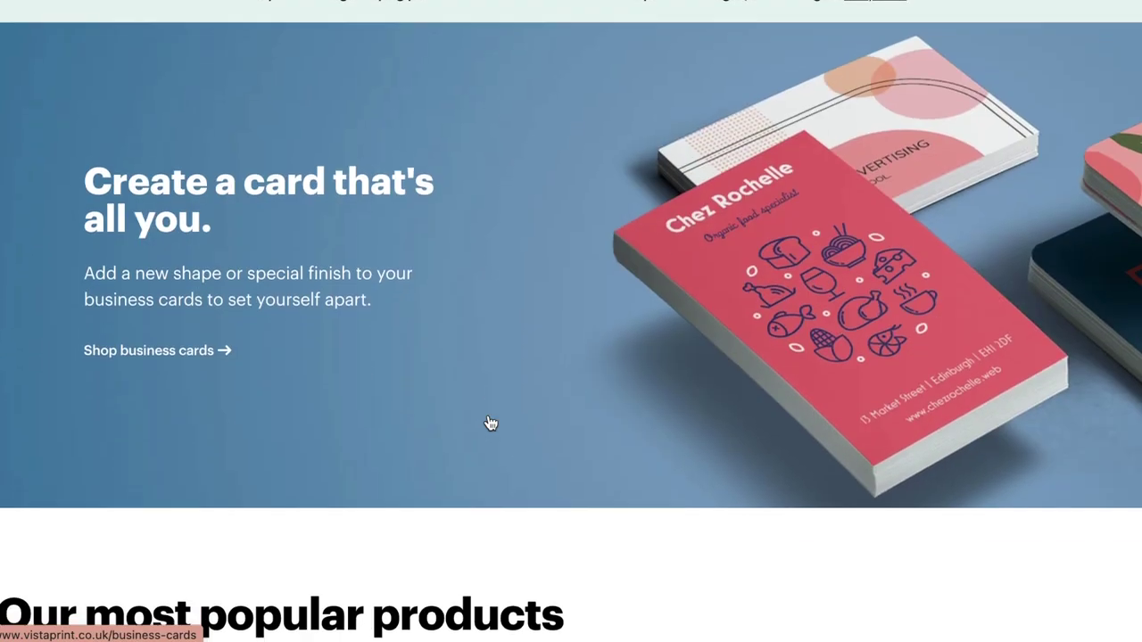
# Step: Open the Flyers & Leaflets product page and choose the A6 size
pyautogui.scroll(-8, 490, 422)
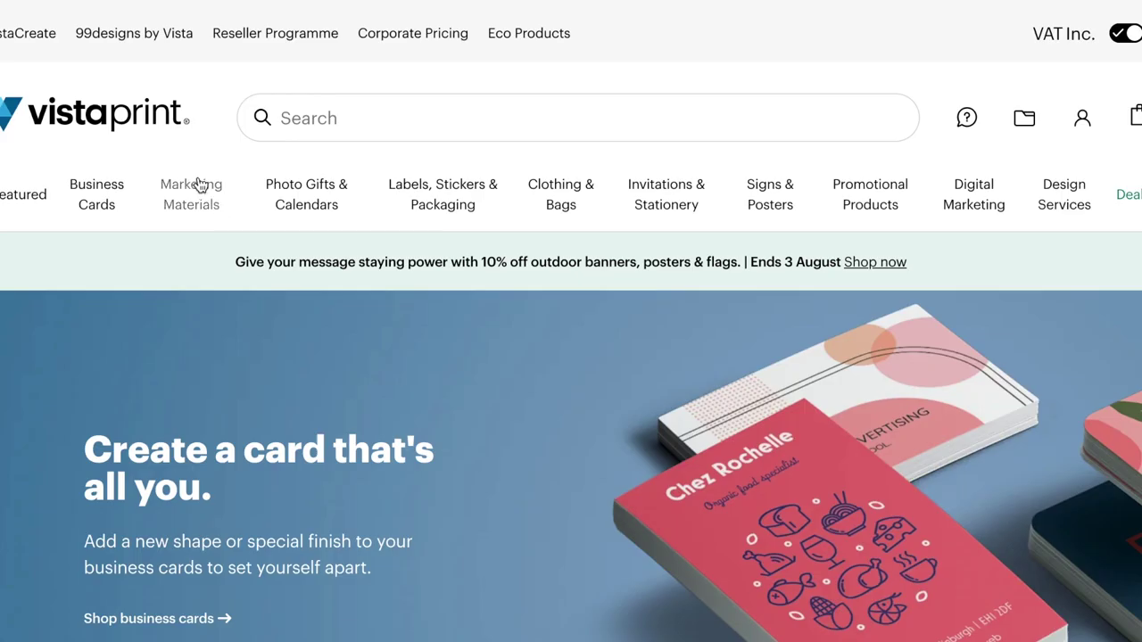
pyautogui.moveTo(199, 184)
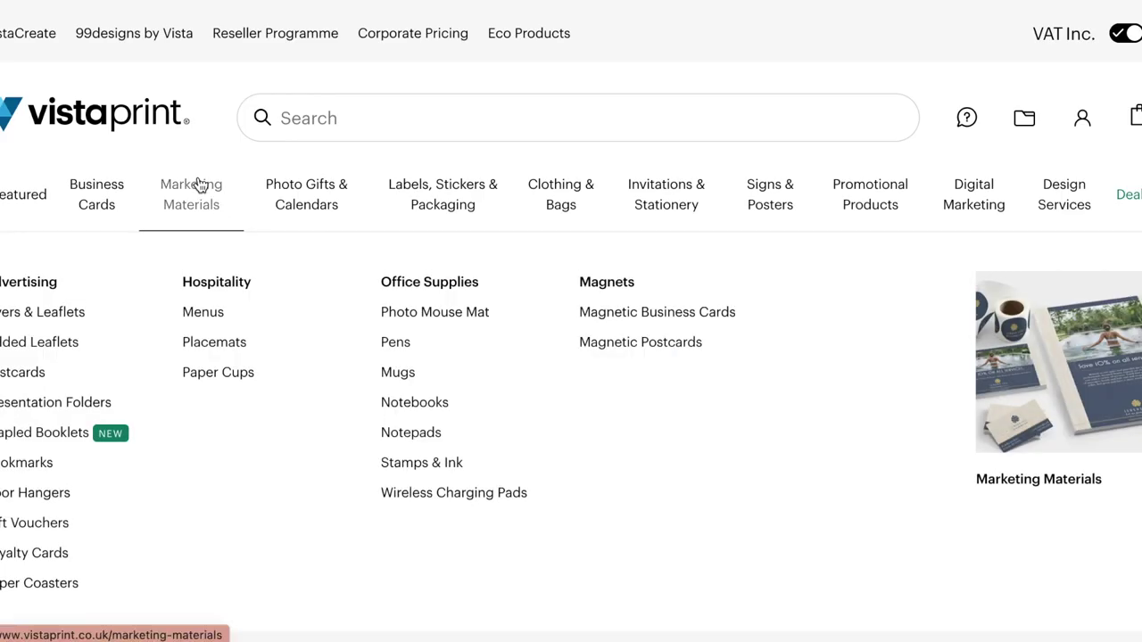
pyautogui.click(71, 321)
pyautogui.scroll(-4, 69, 321)
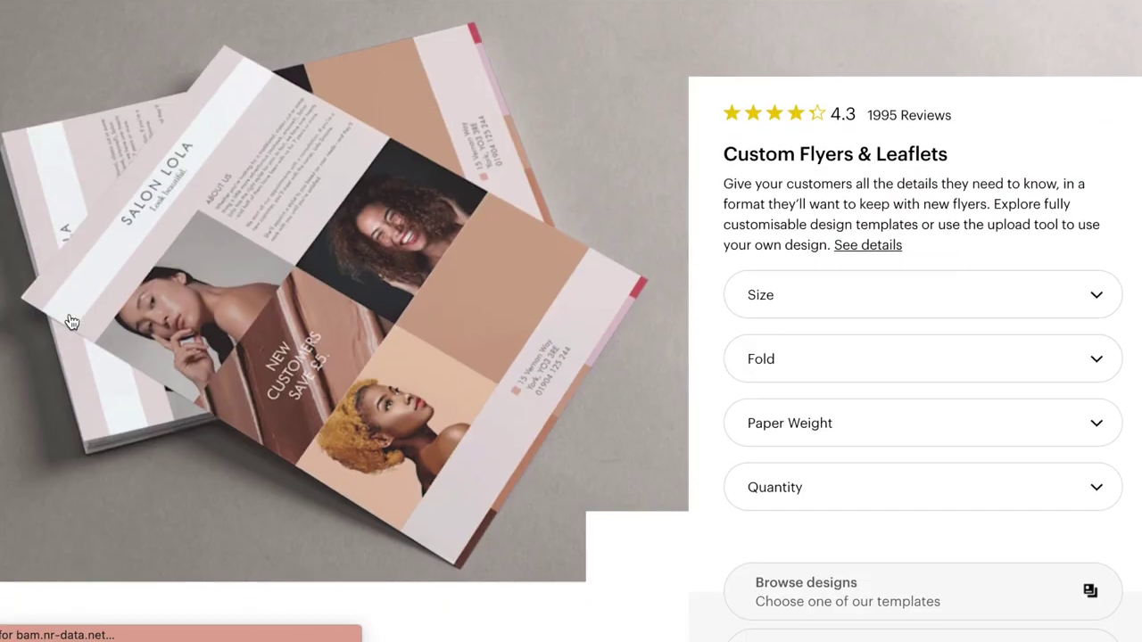
pyautogui.click(1096, 174)
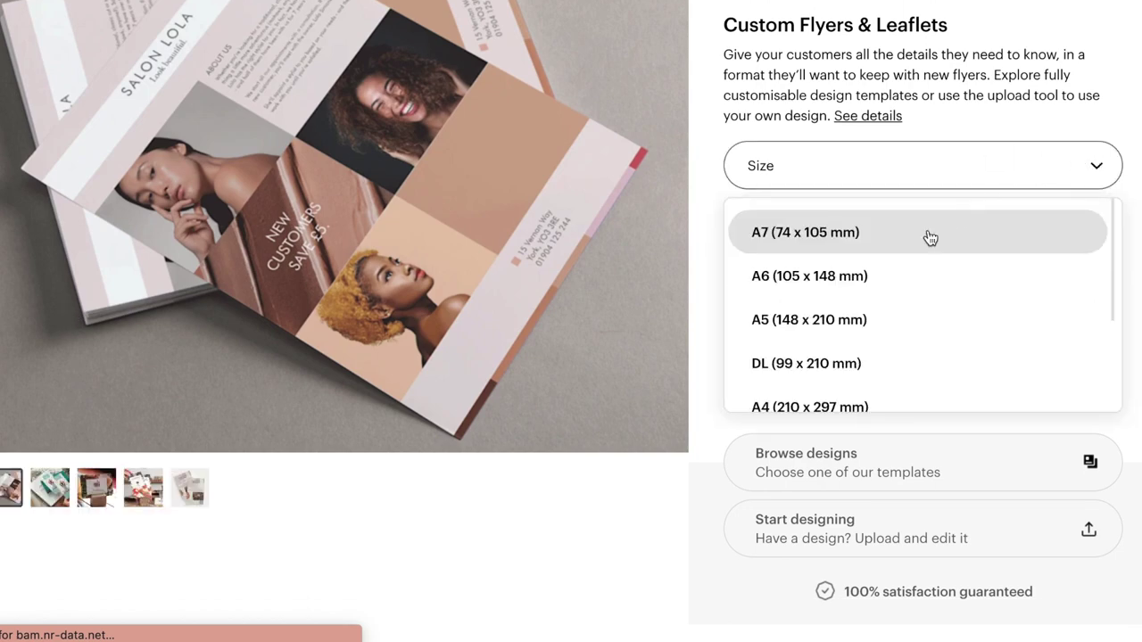
pyautogui.click(851, 278)
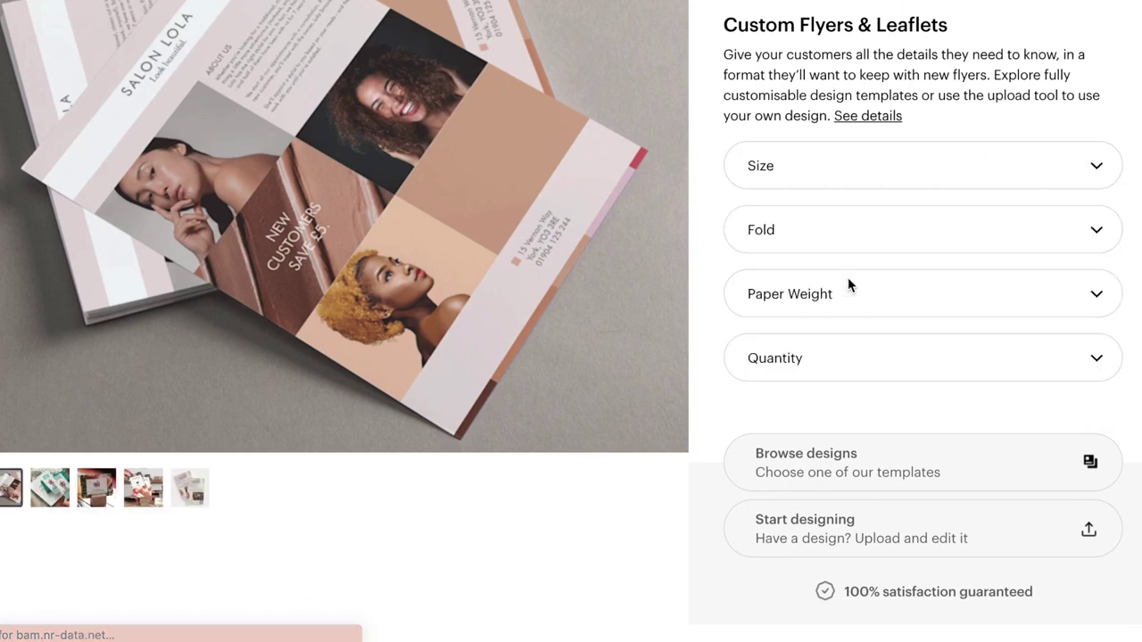
# Step: Choose Flat fold, Premium 250-300 gsm paper and a quantity of 100
pyautogui.click(922, 234)
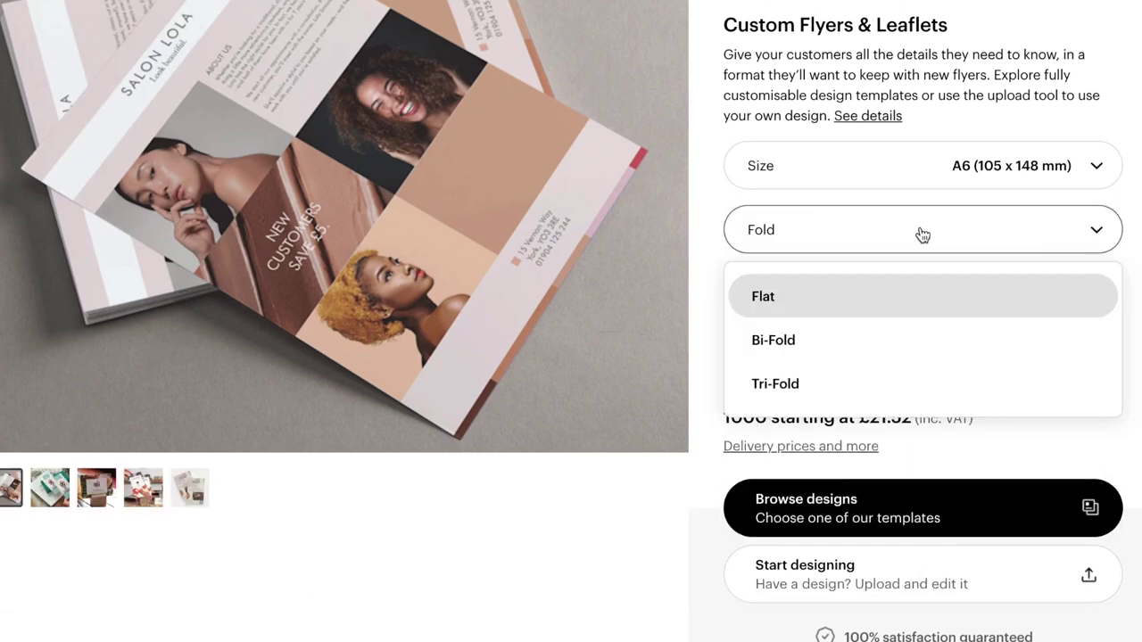
pyautogui.click(864, 297)
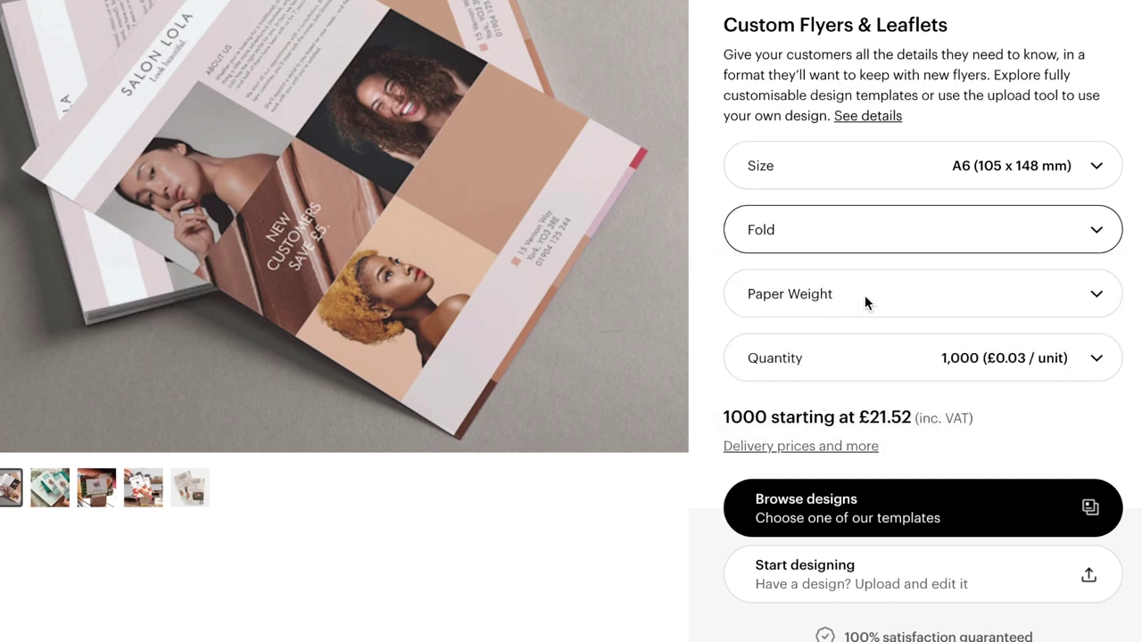
pyautogui.click(925, 307)
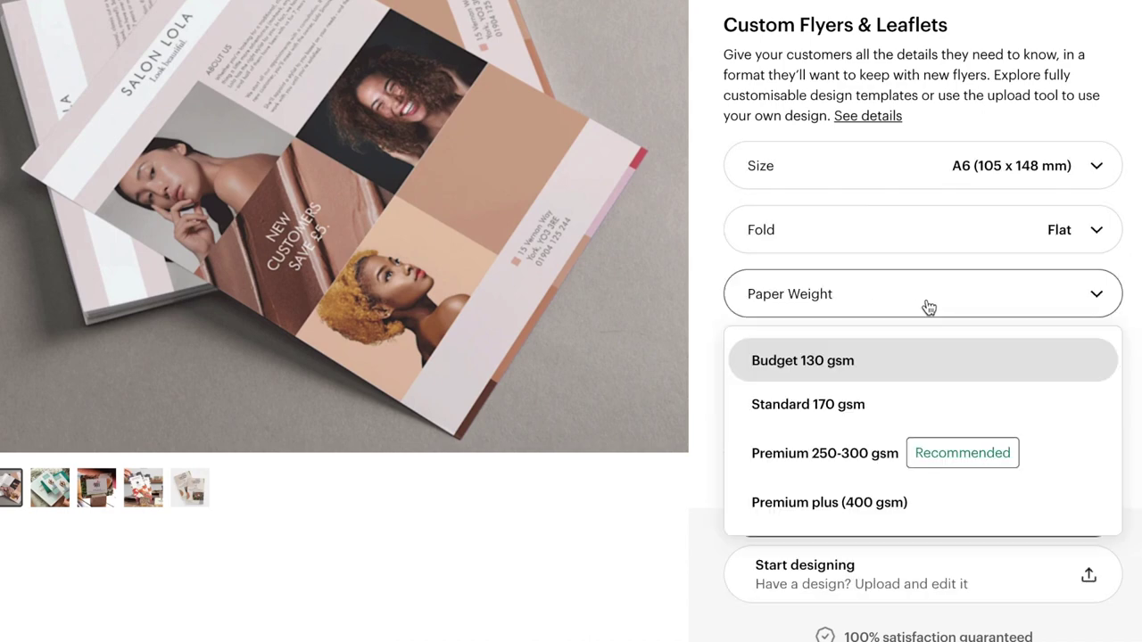
pyautogui.click(843, 462)
pyautogui.click(976, 357)
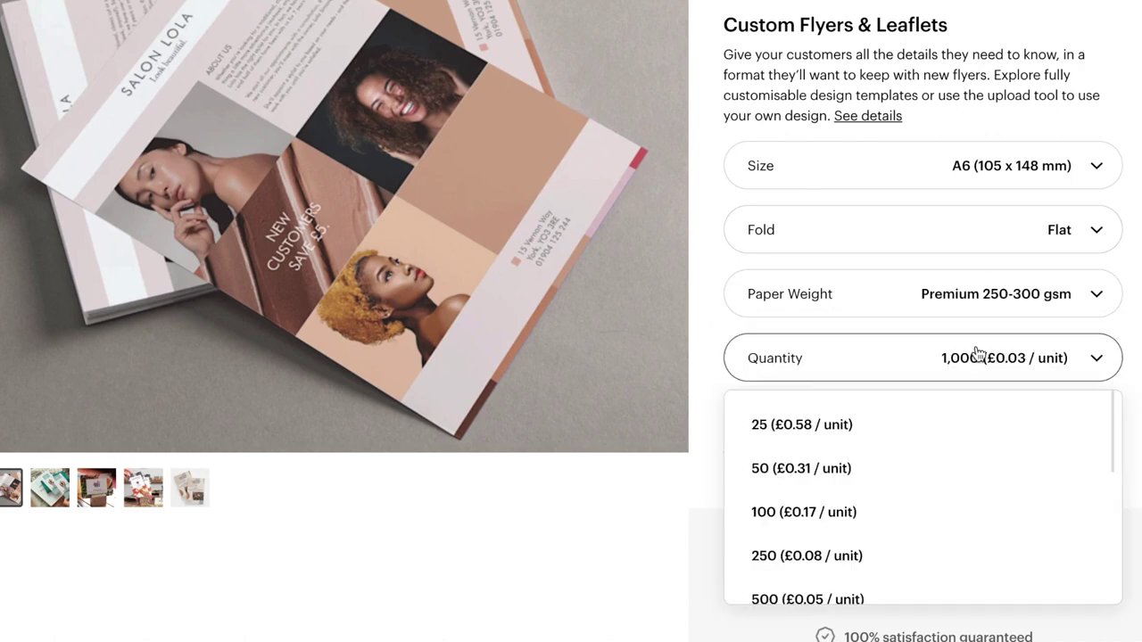
pyautogui.scroll(-1, 877, 520)
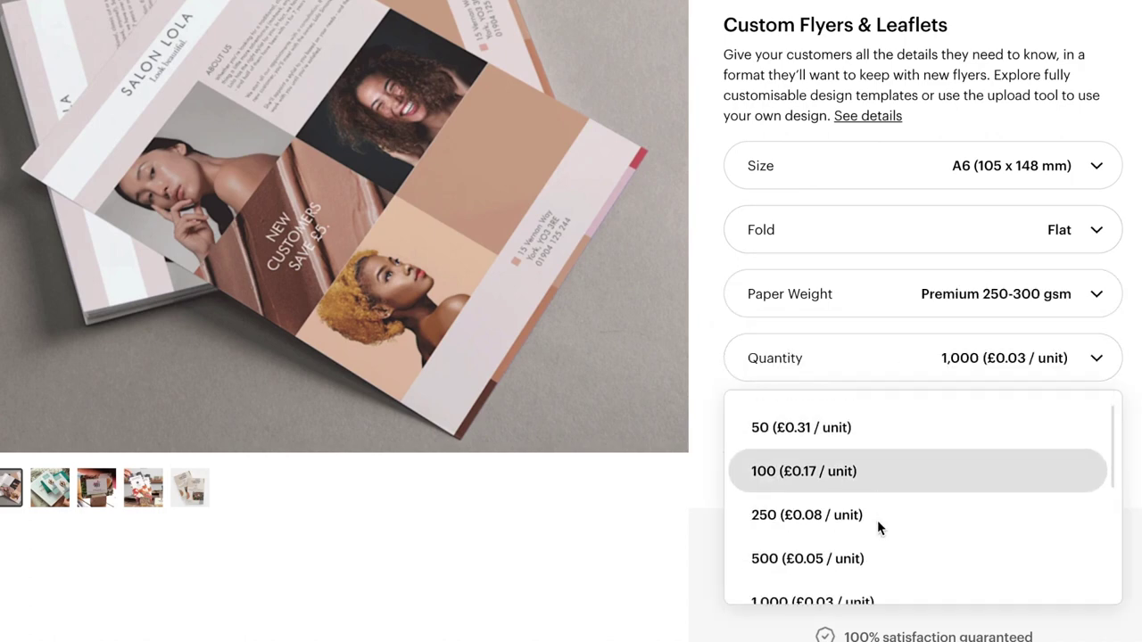
pyautogui.scroll(-1, 877, 520)
pyautogui.scroll(2, 877, 520)
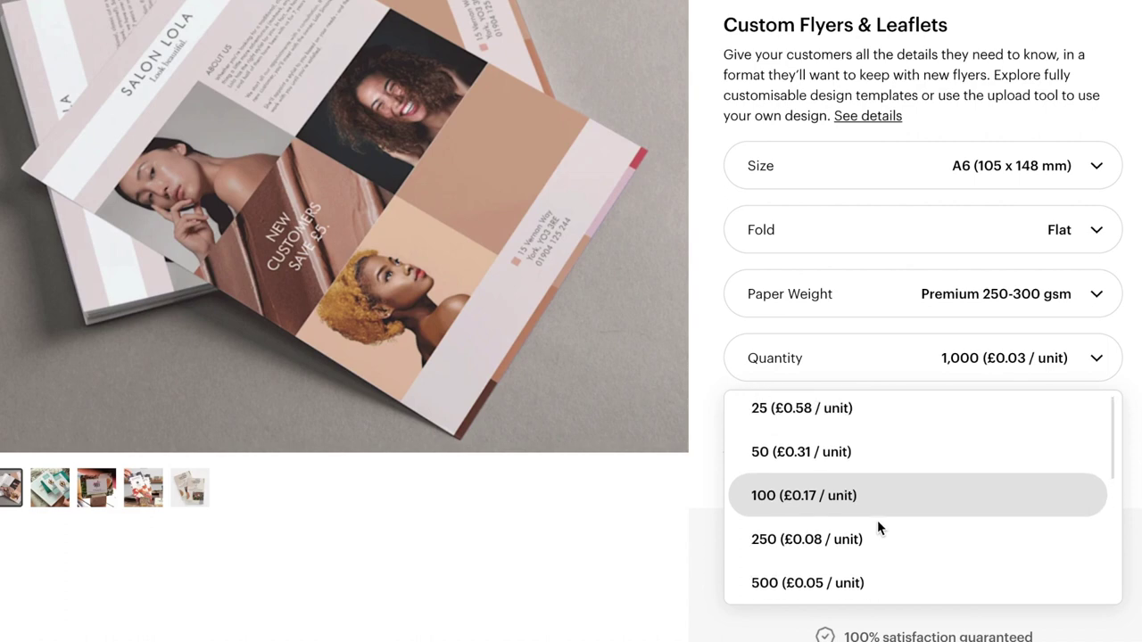
pyautogui.click(878, 520)
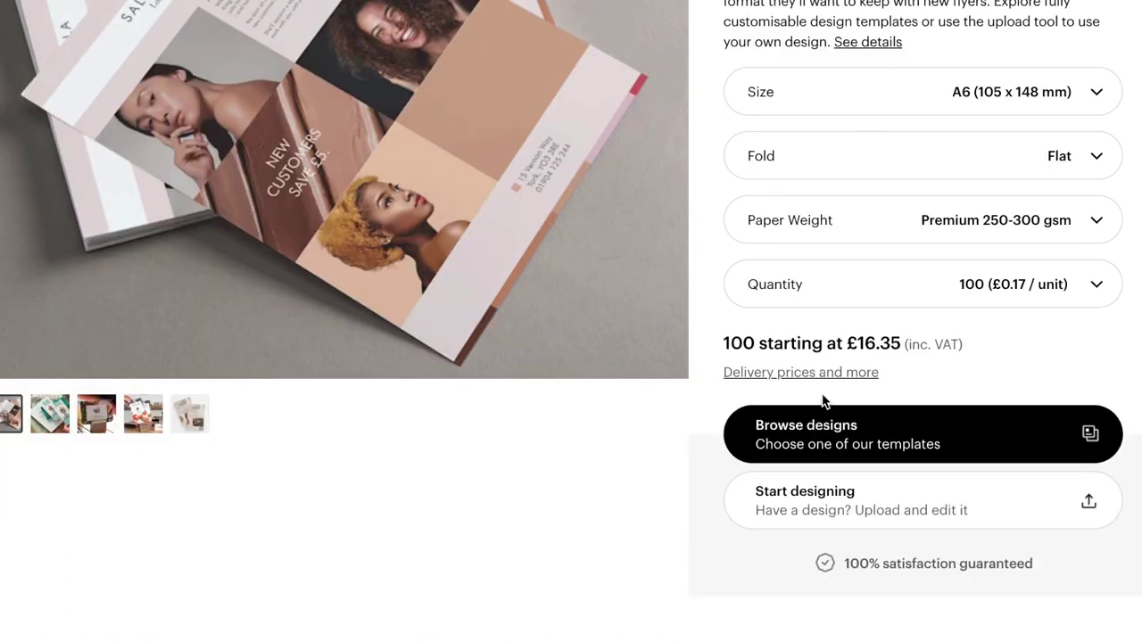
# Step: Browse the matching A6 flat-flyer designs and scroll through the Flyers and Leaflets results
pyautogui.click(908, 448)
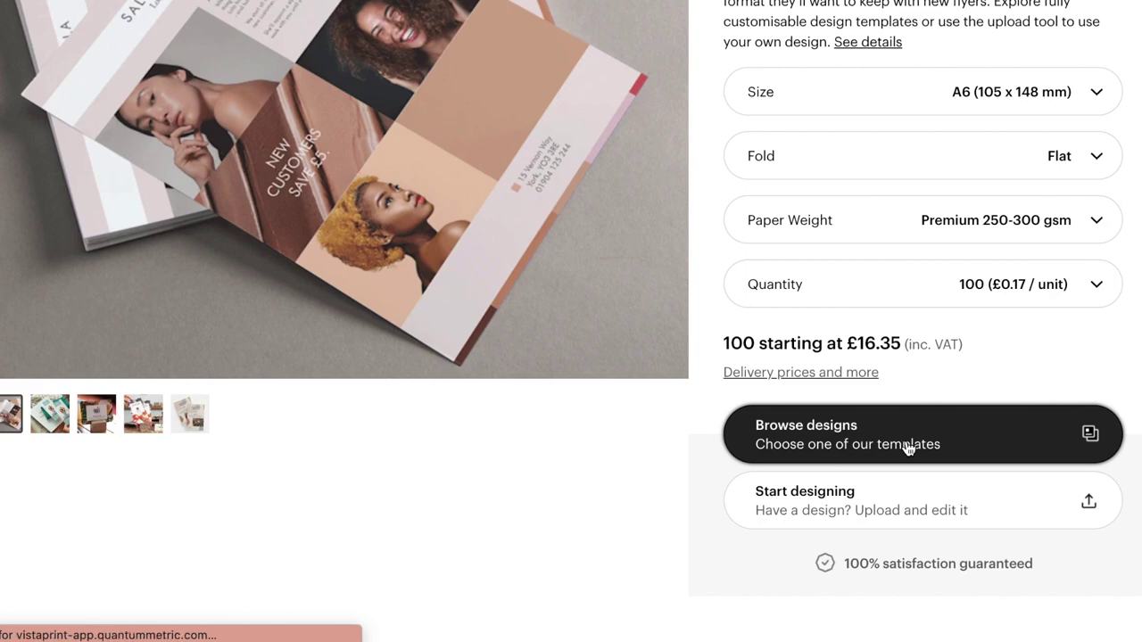
pyautogui.click(907, 448)
pyautogui.scroll(-3, 509, 337)
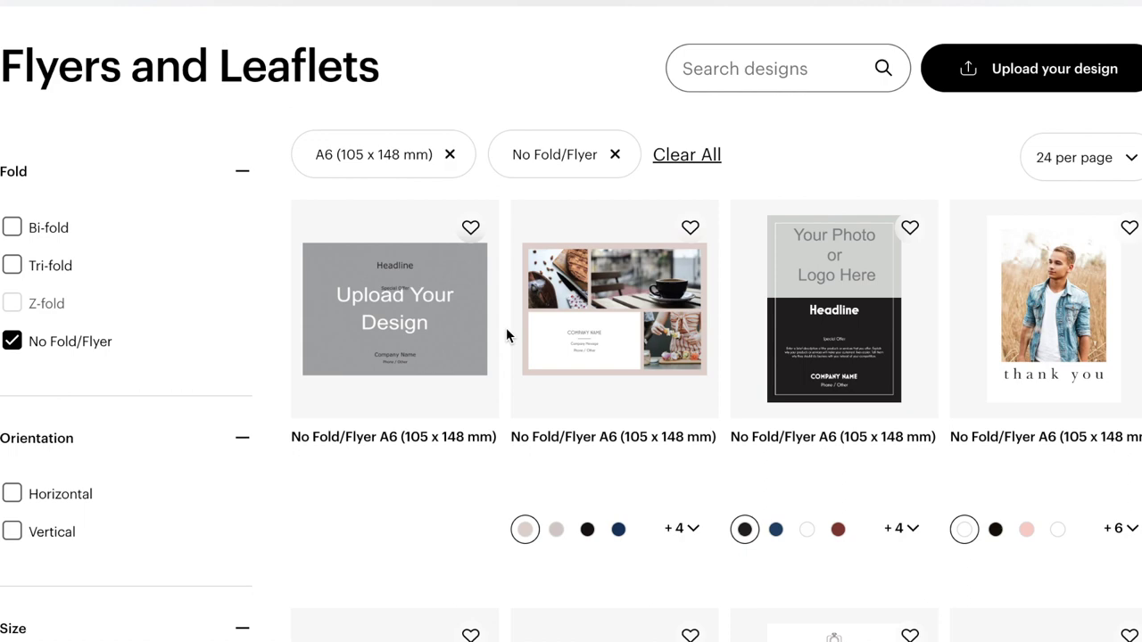
pyautogui.scroll(-4, 506, 334)
pyautogui.scroll(-5, 508, 319)
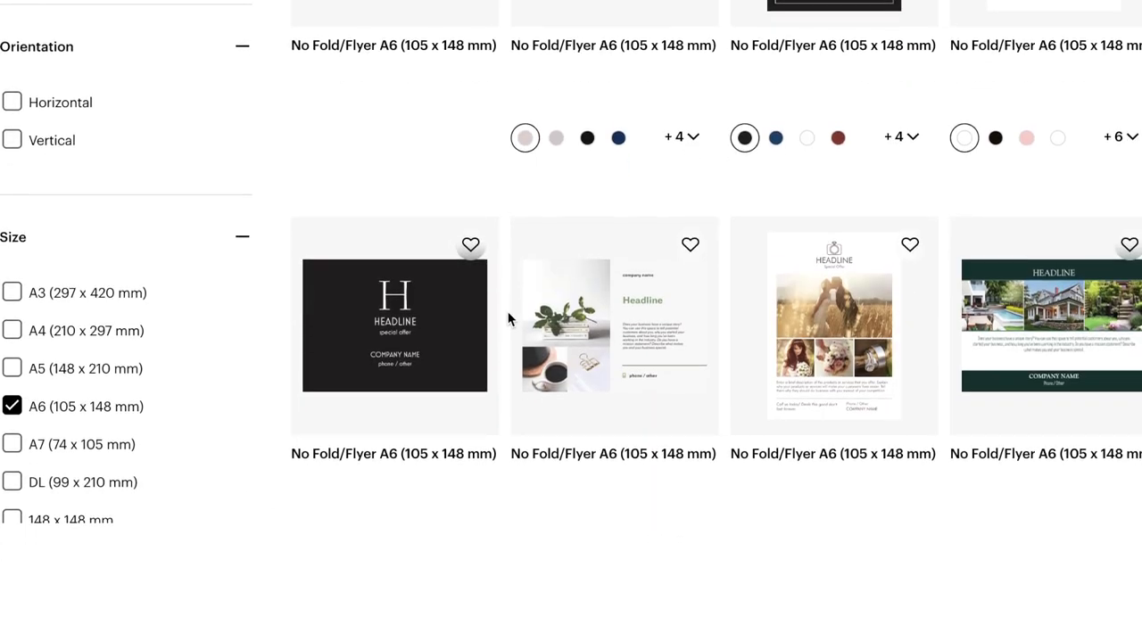
pyautogui.scroll(-2, 509, 319)
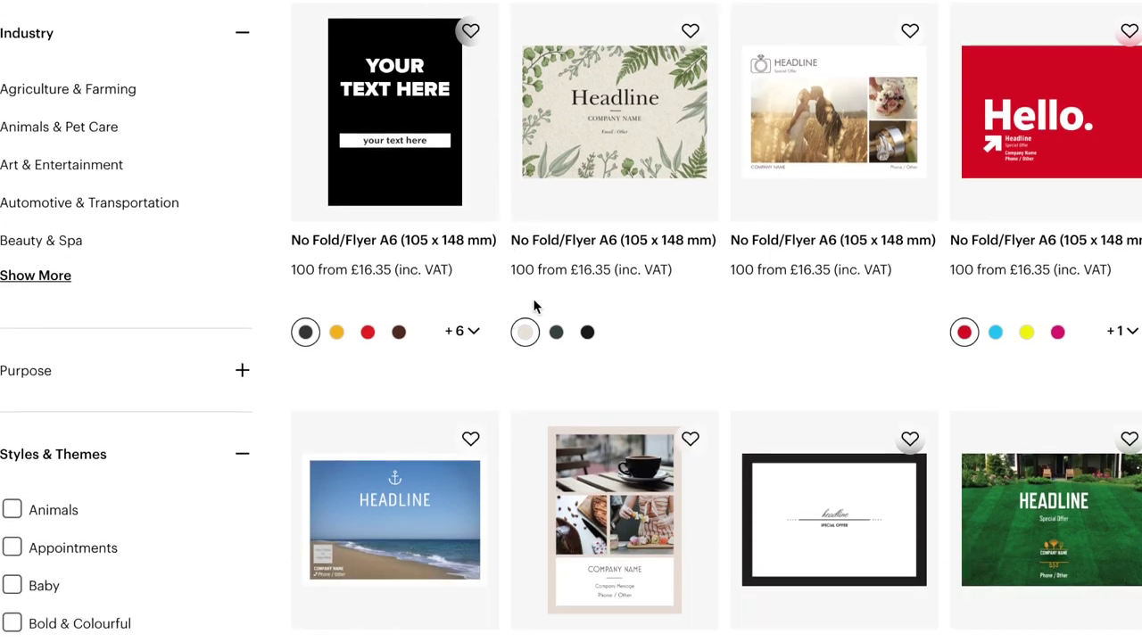
pyautogui.scroll(-2, 533, 306)
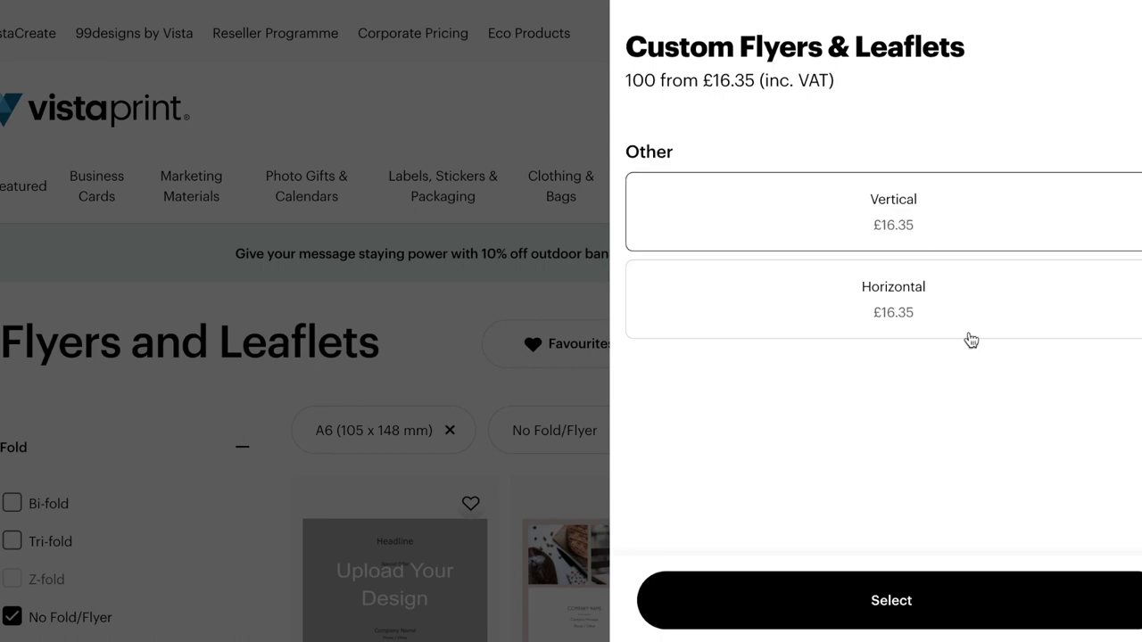
# Step: Start a vertical flyer and place the pink Patterned Paints image from Recently Uploaded on the front
pyautogui.click(904, 605)
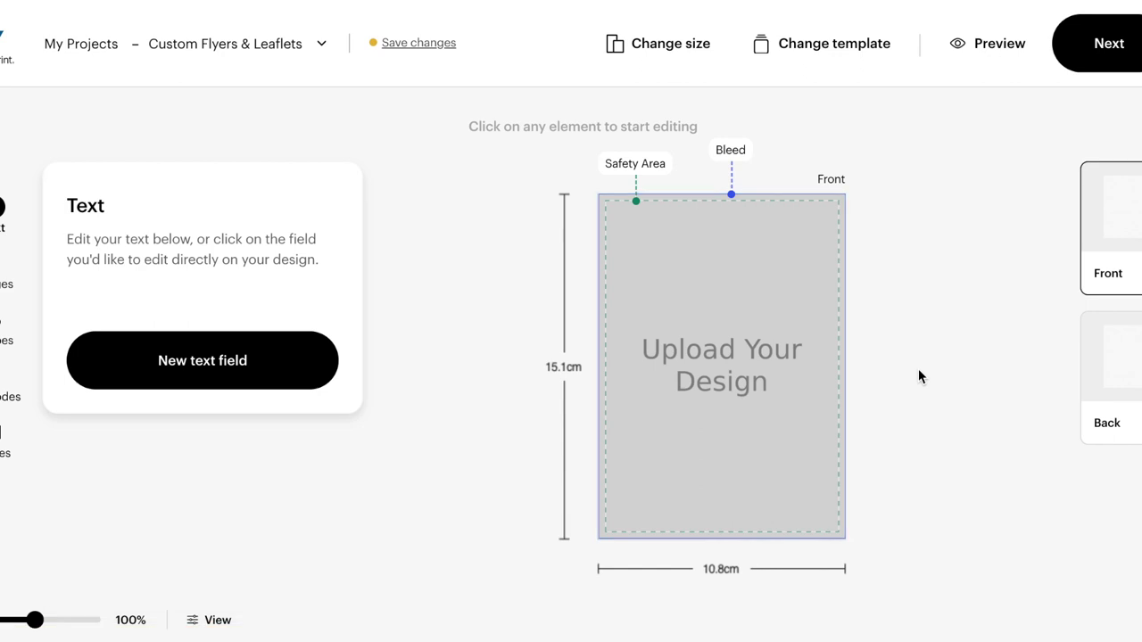
pyautogui.click(769, 308)
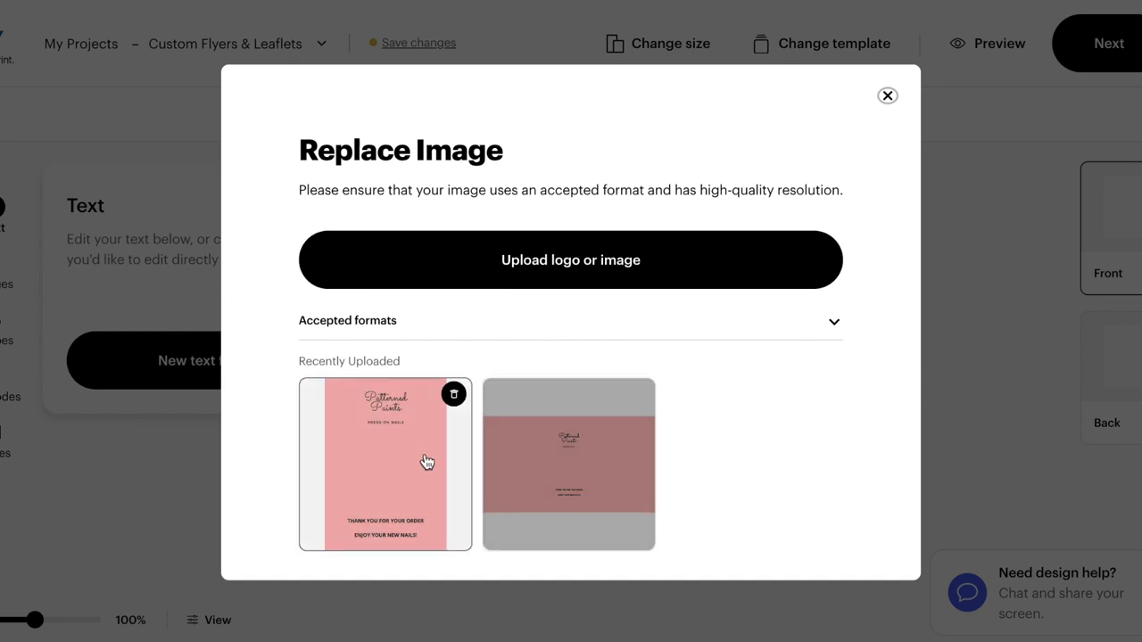
pyautogui.click(557, 473)
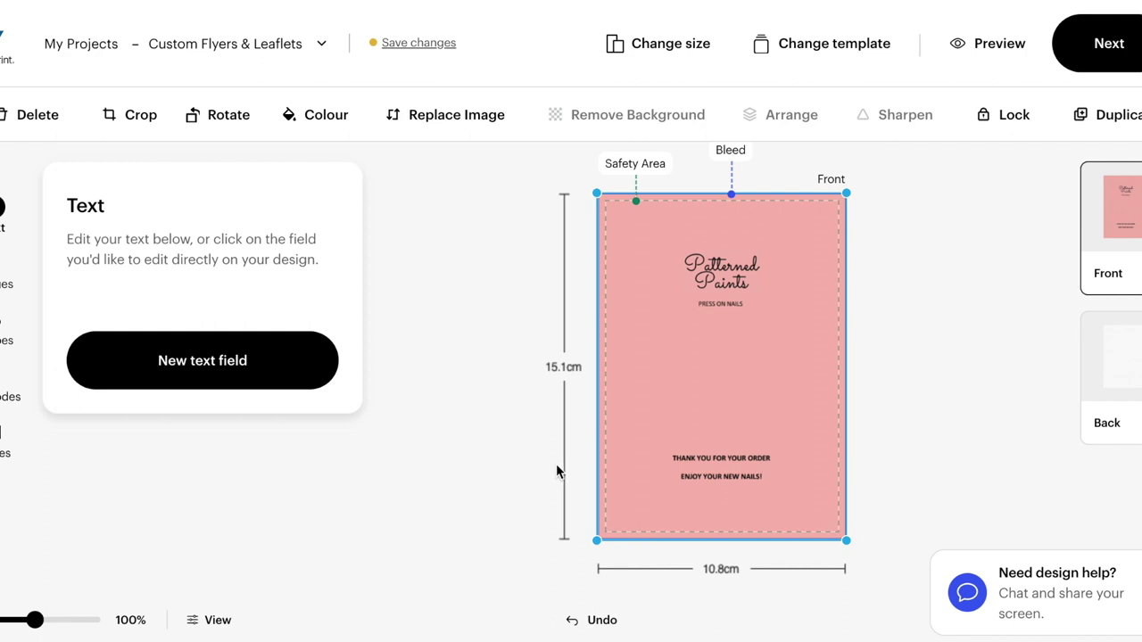
# Step: Stretch the artwork to fill the front's bleed area and leave the back without a design
pyautogui.moveTo(597, 193); pyautogui.dragTo(537, 164)
pyautogui.moveTo(845, 538); pyautogui.dragTo(915, 598)
pyautogui.moveTo(567, 159); pyautogui.dragTo(540, 133)
pyautogui.moveTo(796, 425); pyautogui.dragTo(799, 427)
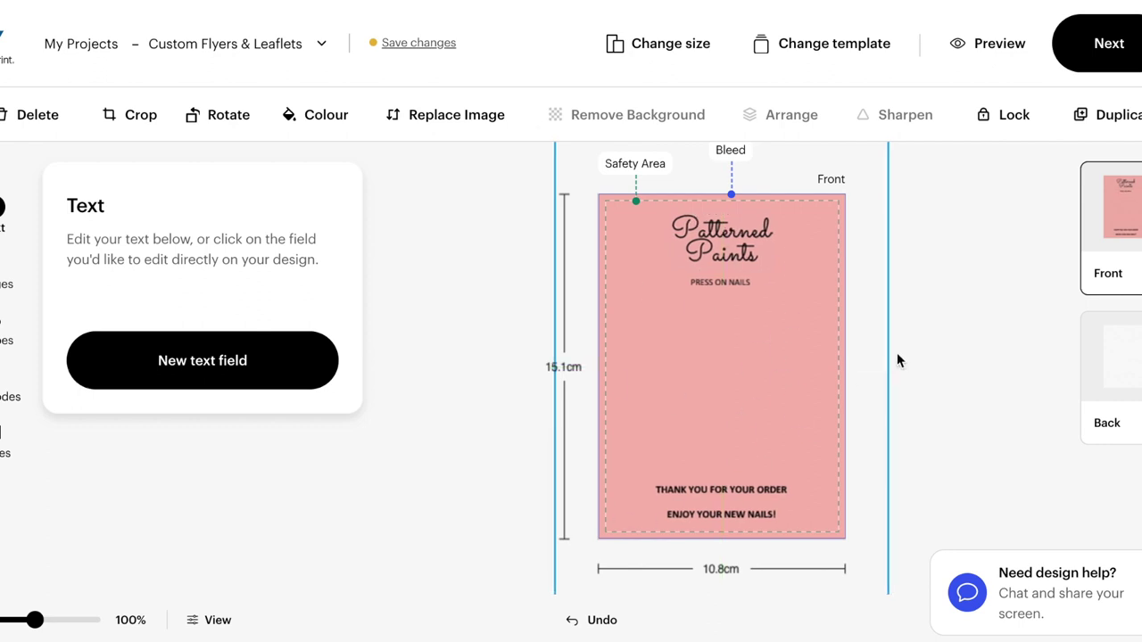
pyautogui.click(1122, 390)
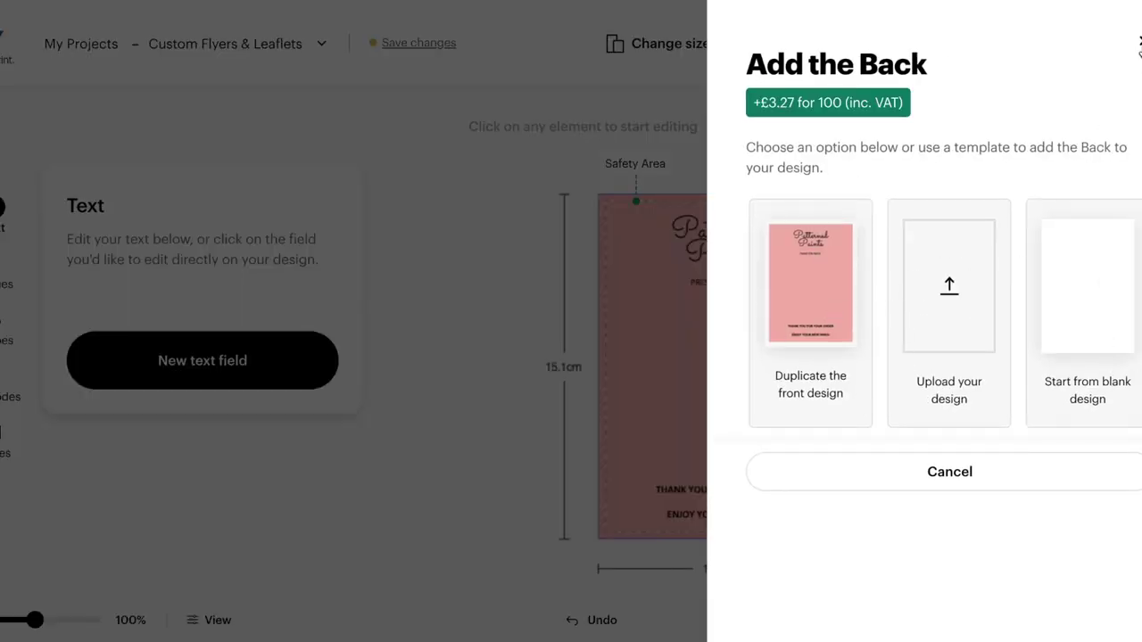
pyautogui.press('Escape')
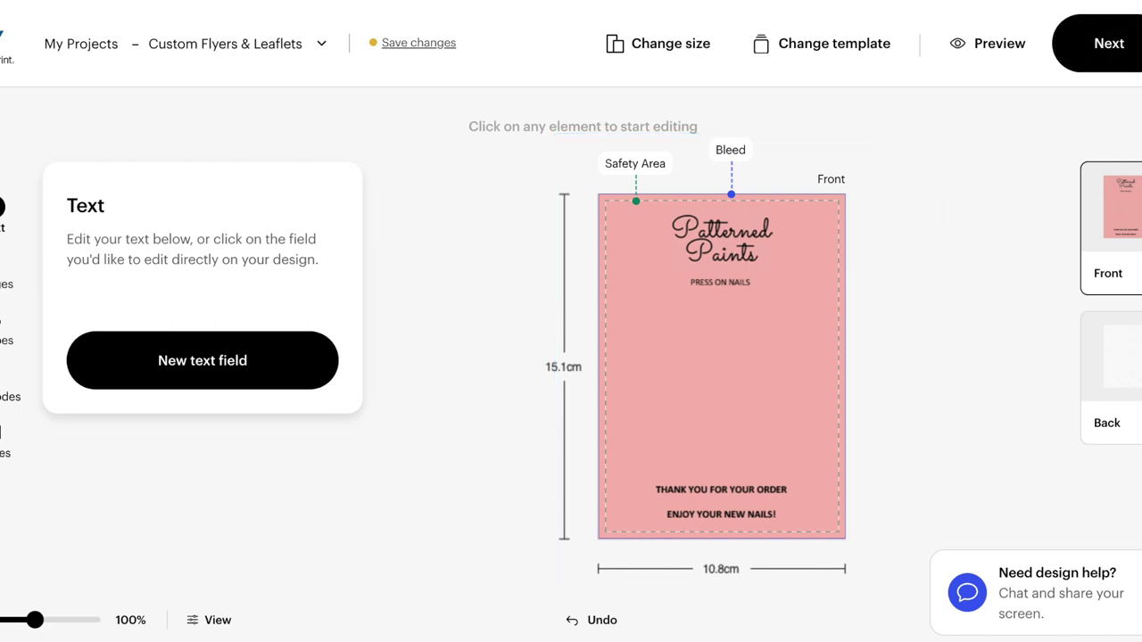
# Step: Approve the design in review, add the 100 flyers to the basket, and open the basket
pyautogui.click(1111, 56)
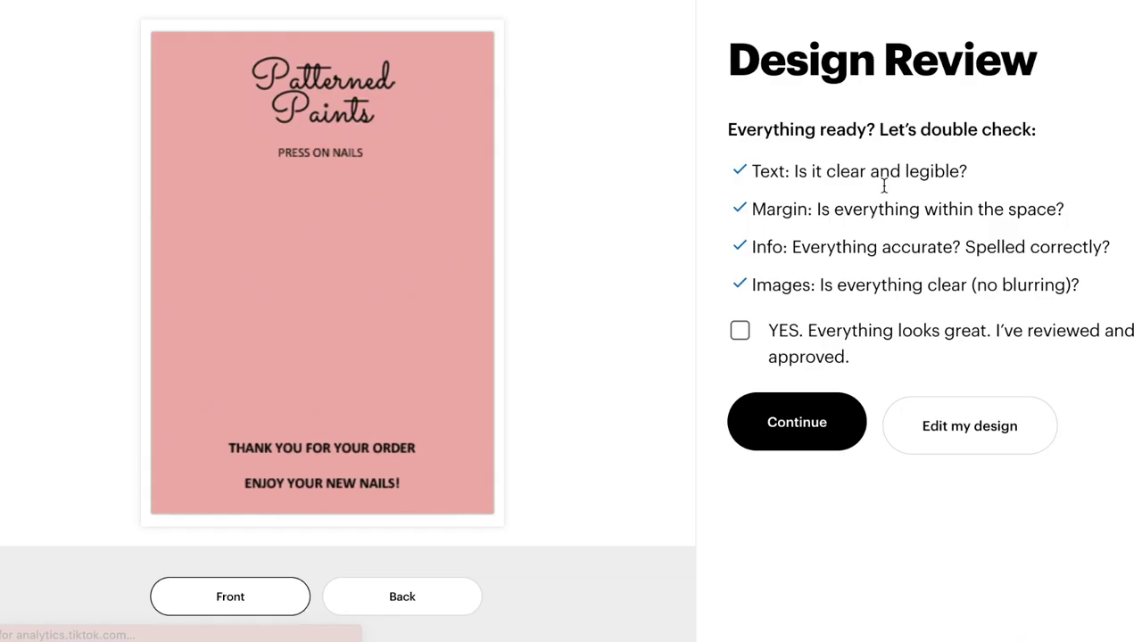
pyautogui.click(821, 438)
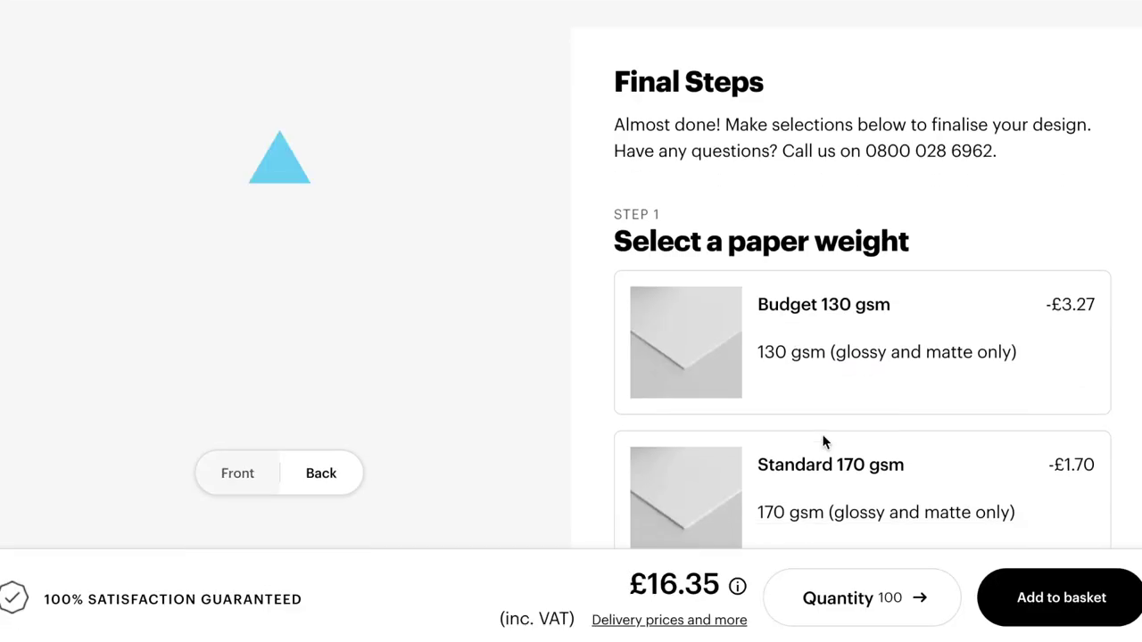
pyautogui.scroll(-3, 1114, 334)
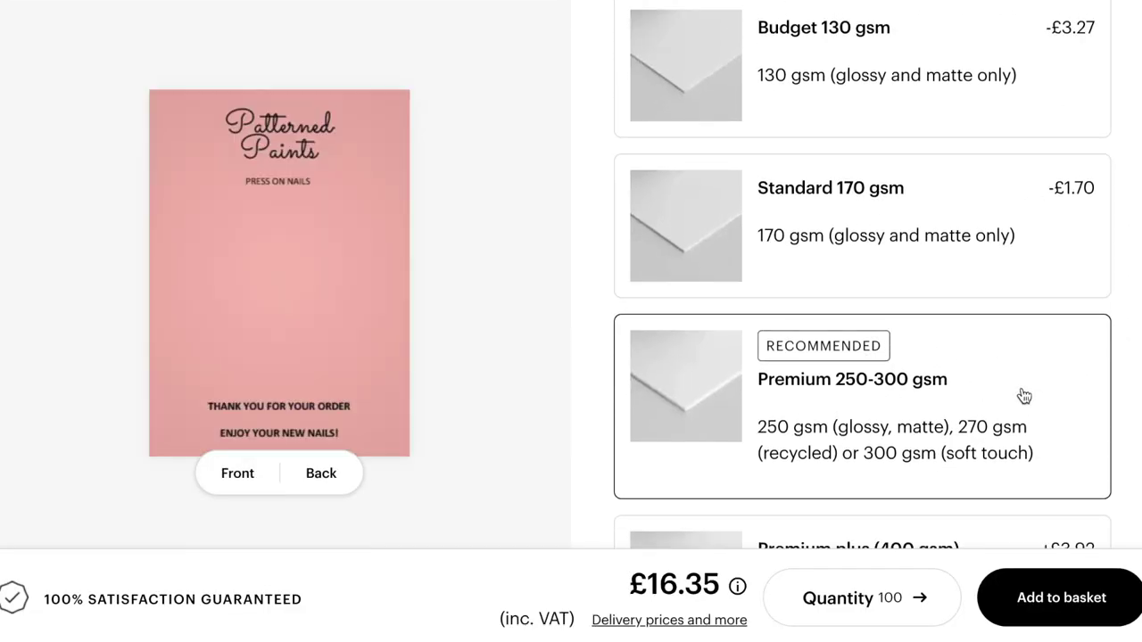
pyautogui.click(1065, 583)
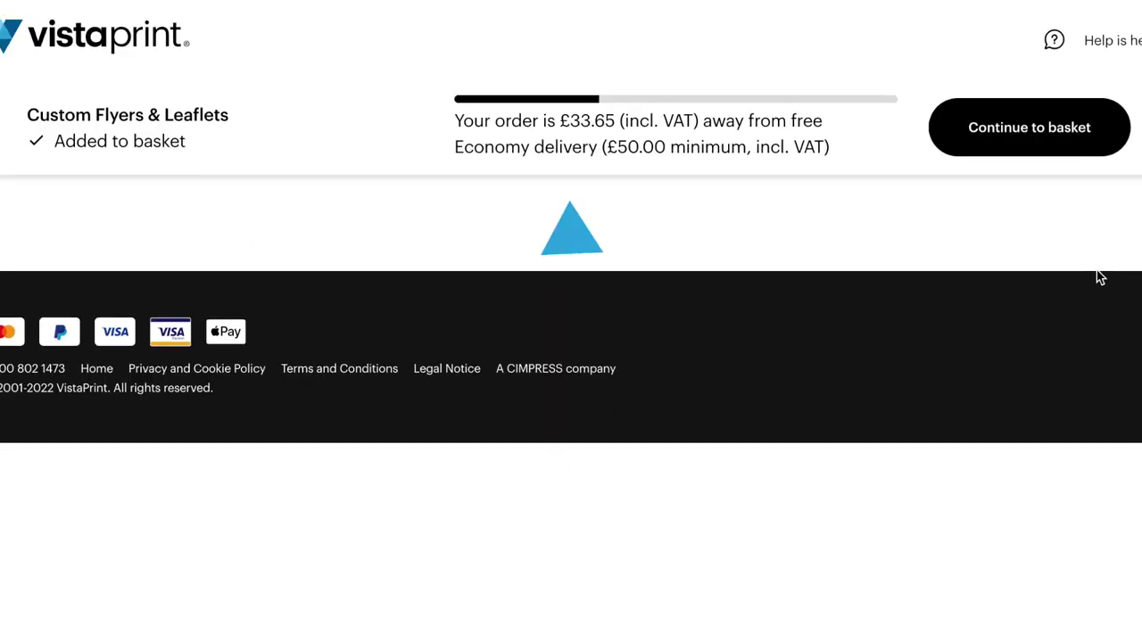
pyautogui.click(1060, 148)
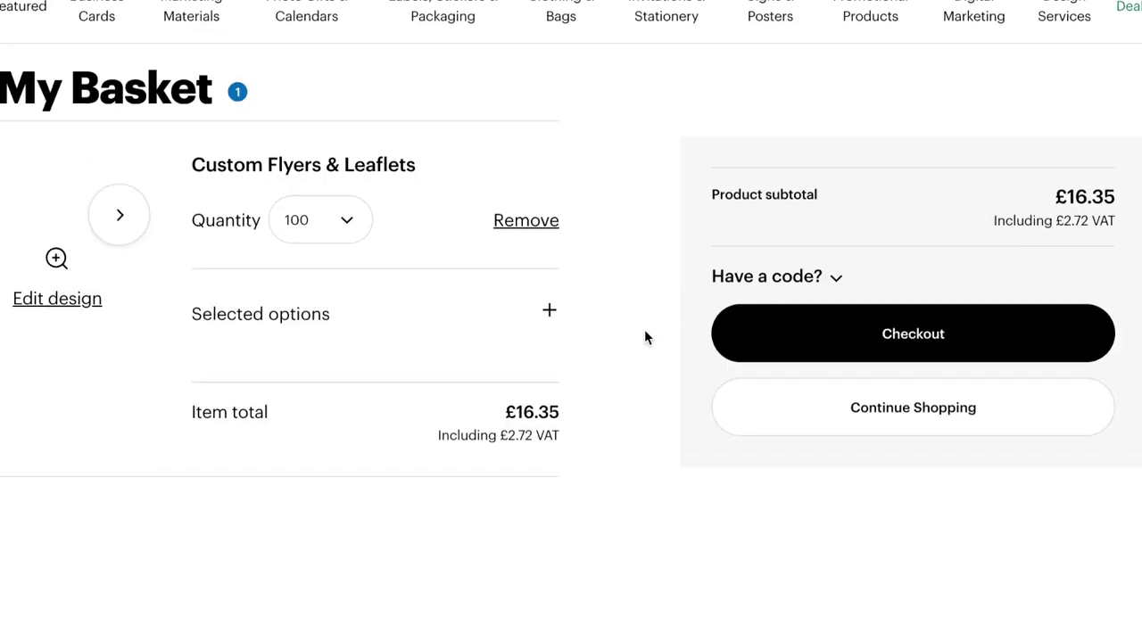